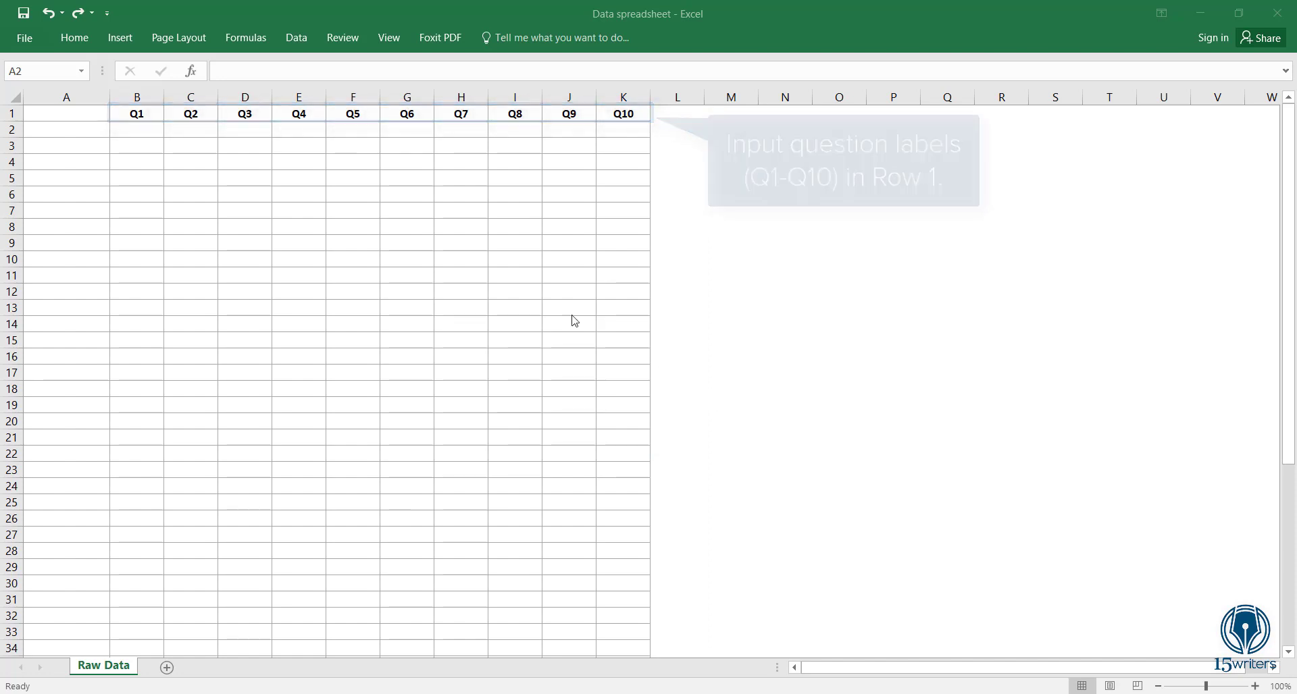
Step: Enter "Respondent 1" in A2 and fill the numbered series down column A through Respondent 50
click(65, 135)
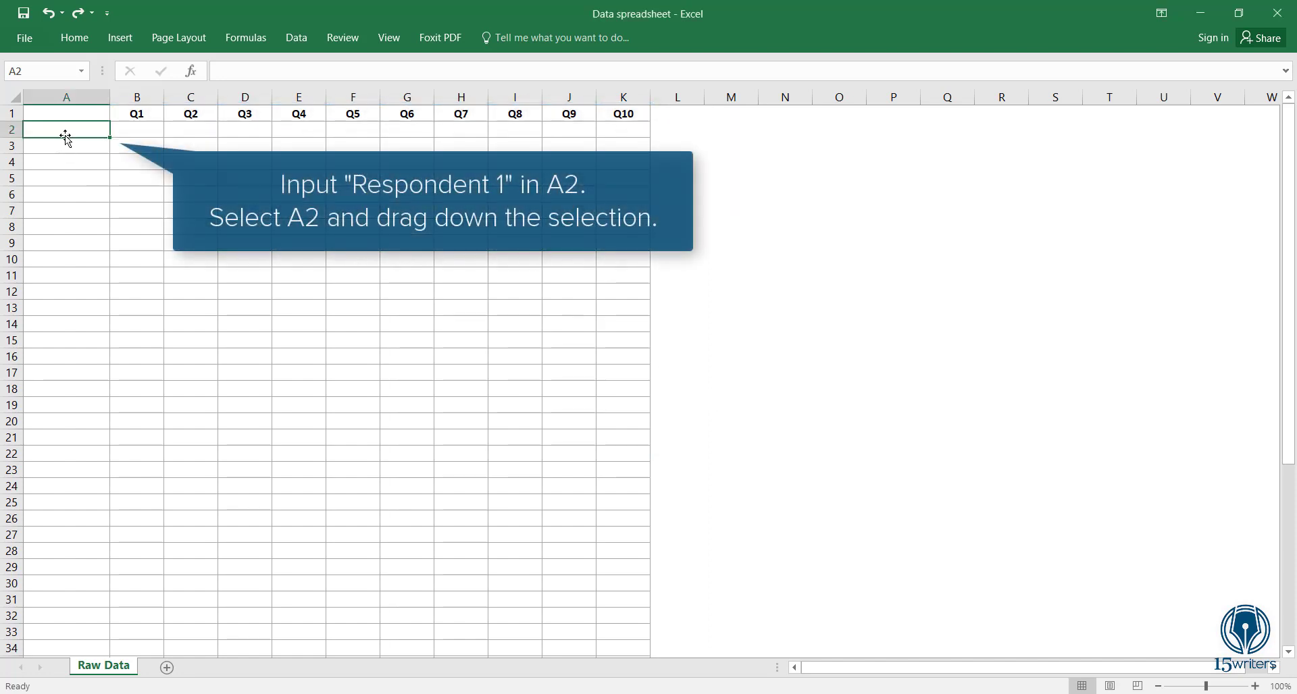
text(Respondent)
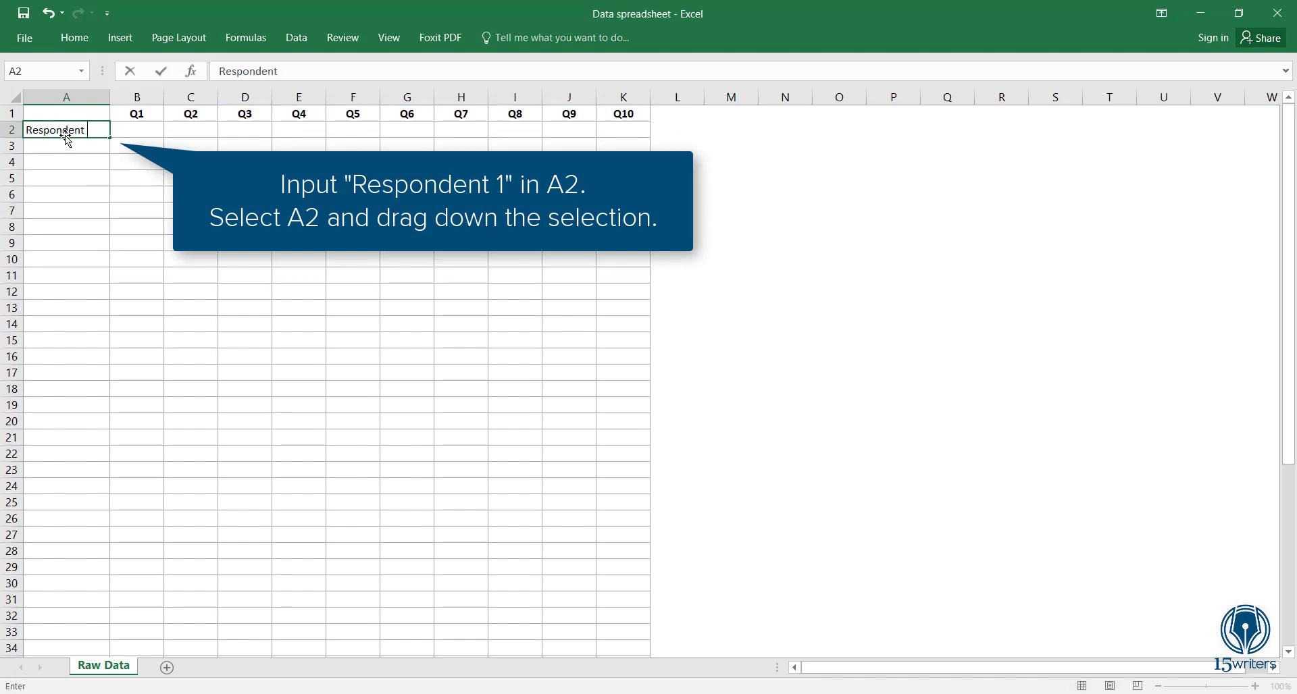
text( 1)
key(Return)
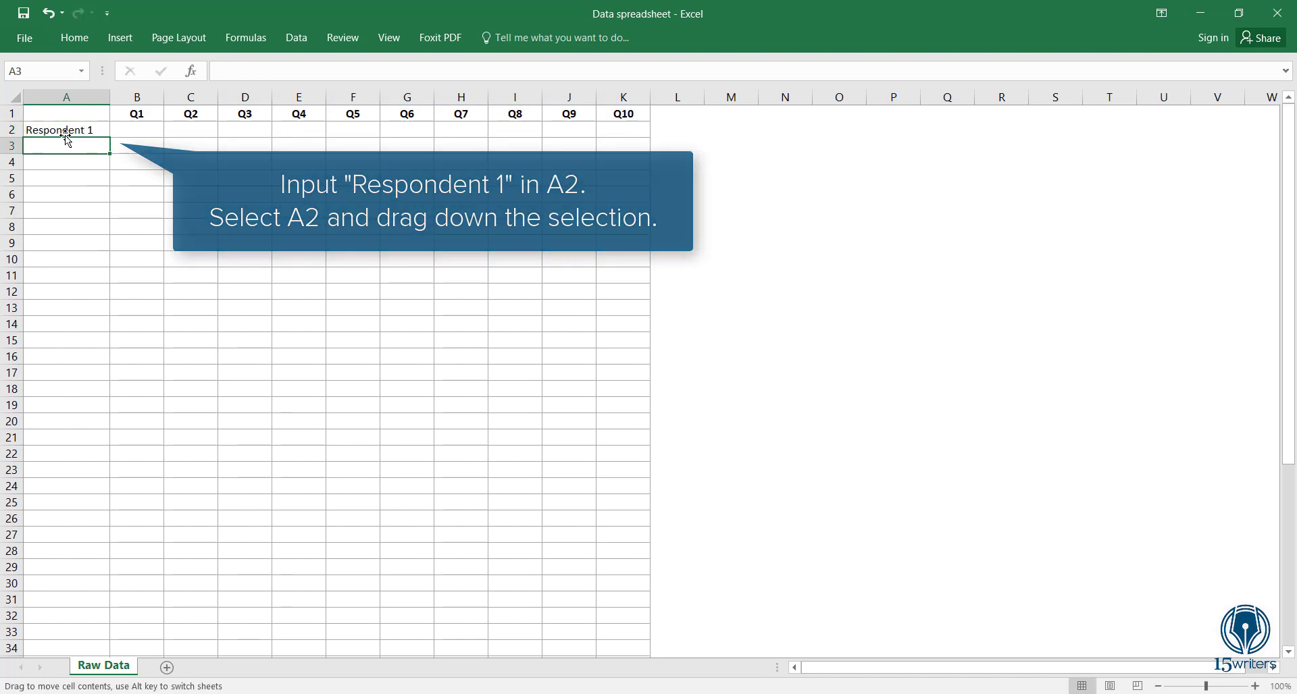
click(90, 130)
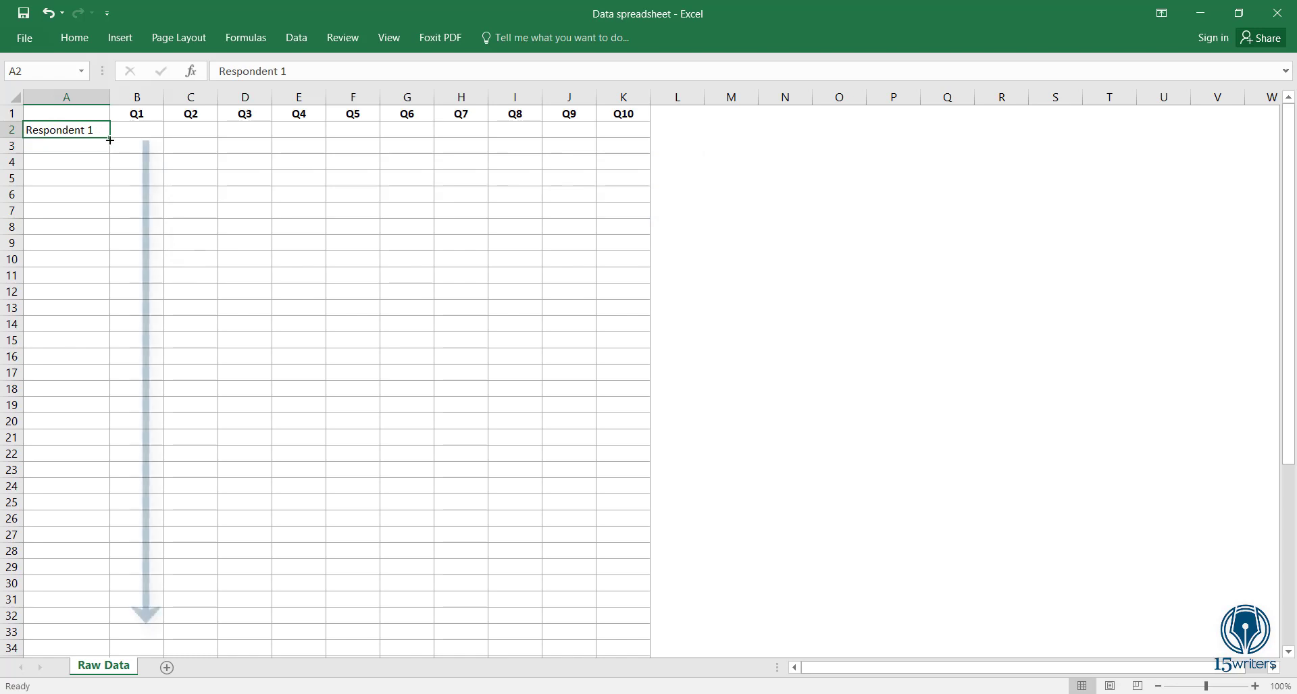
drag(110, 138, 64, 638)
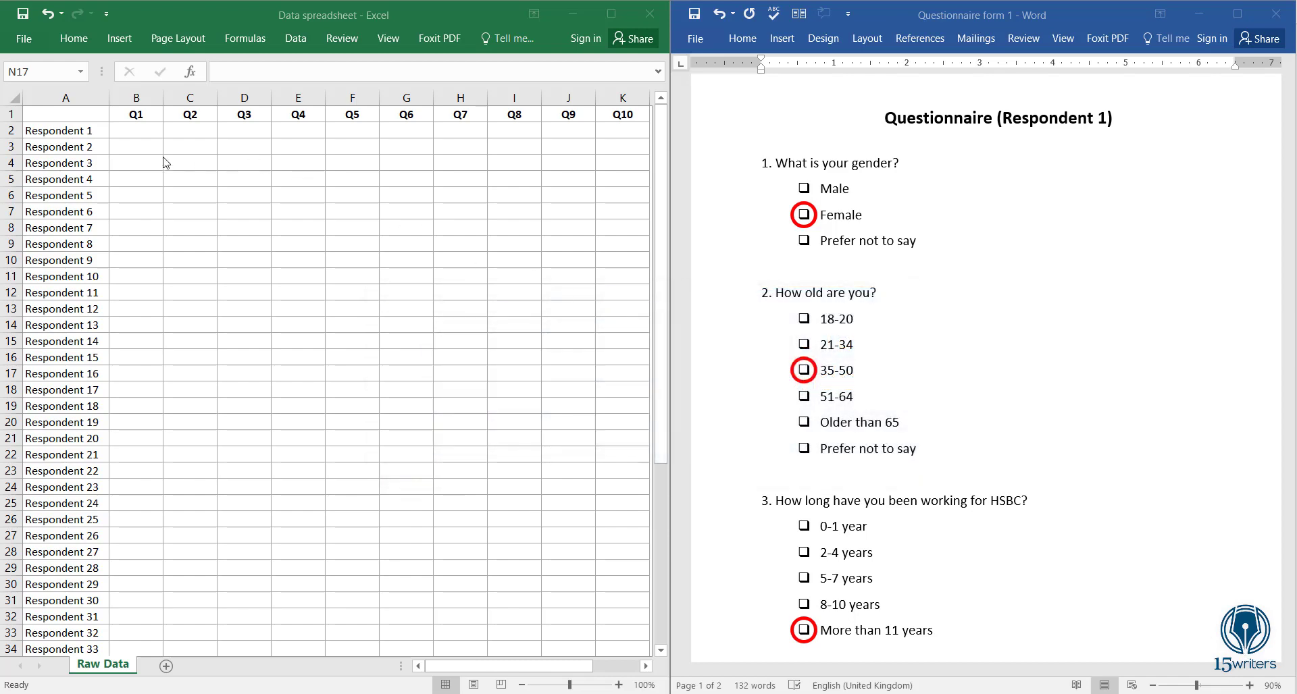
Step: Enter Respondent 1's coded answers for Q1 to Q3 in row 2 as 2, 3 and 5
click(138, 131)
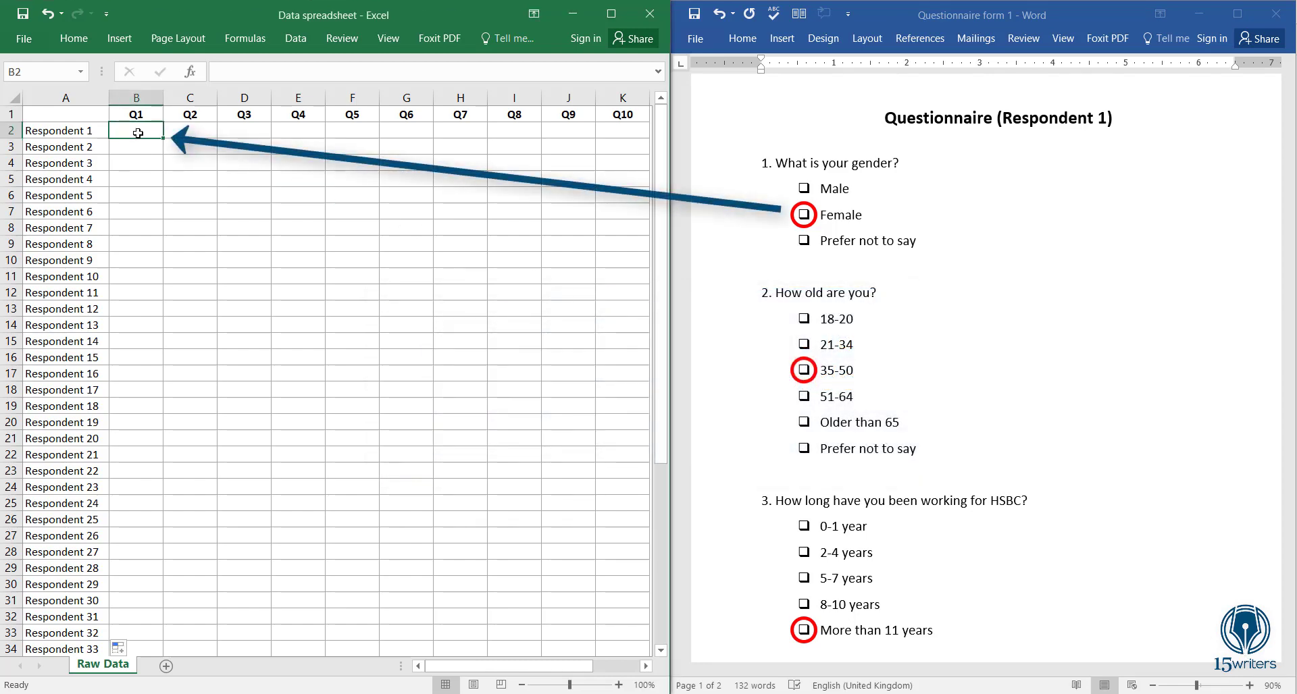
text(2)
key(Tab)
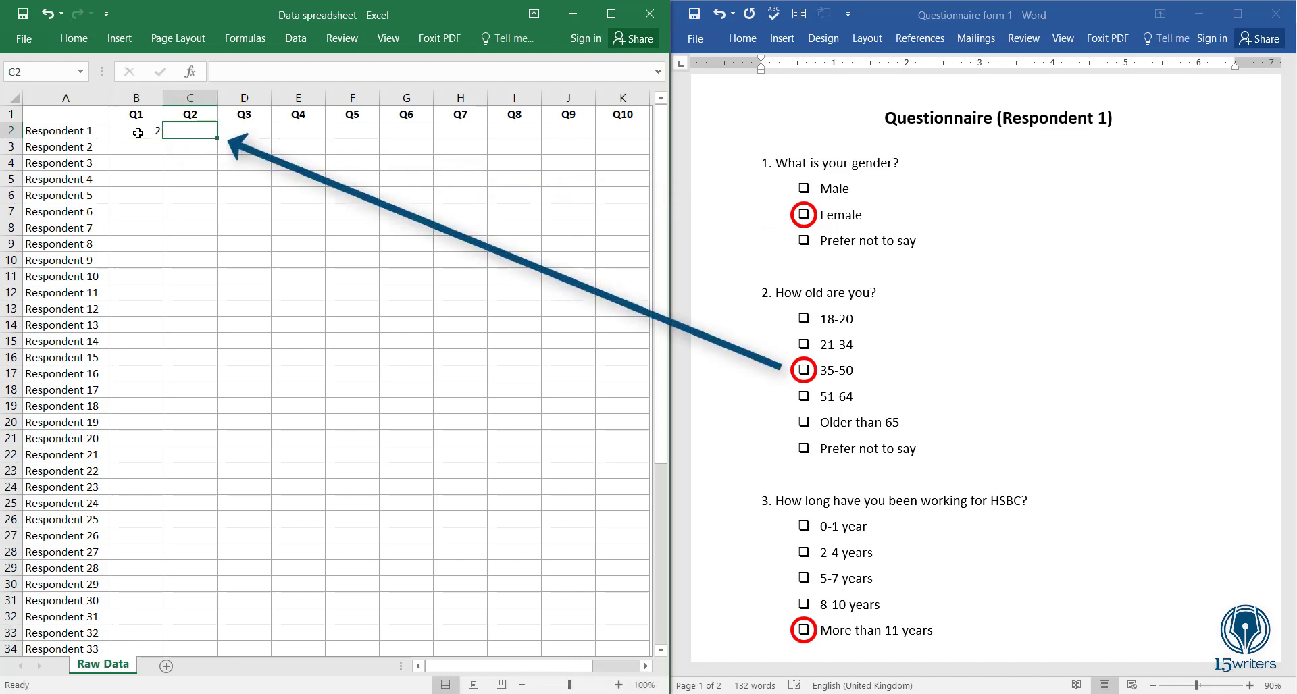
text(3)
key(Tab)
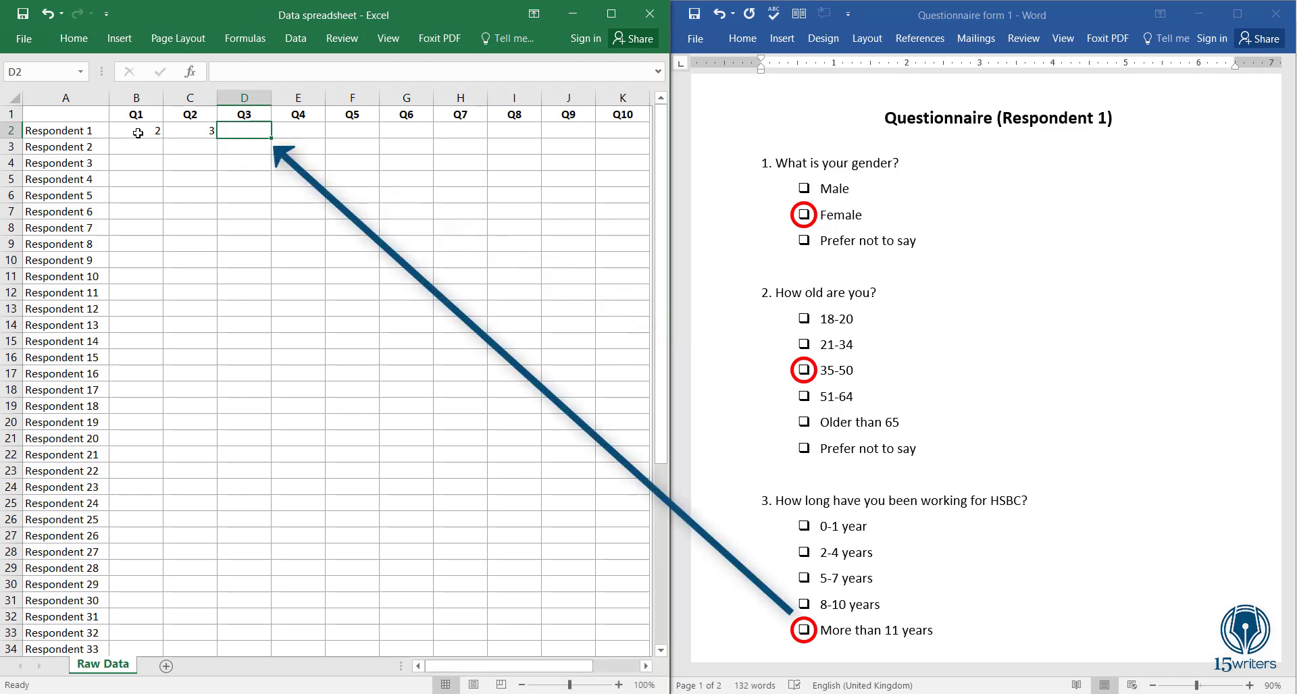
text(5)
key(Tab)
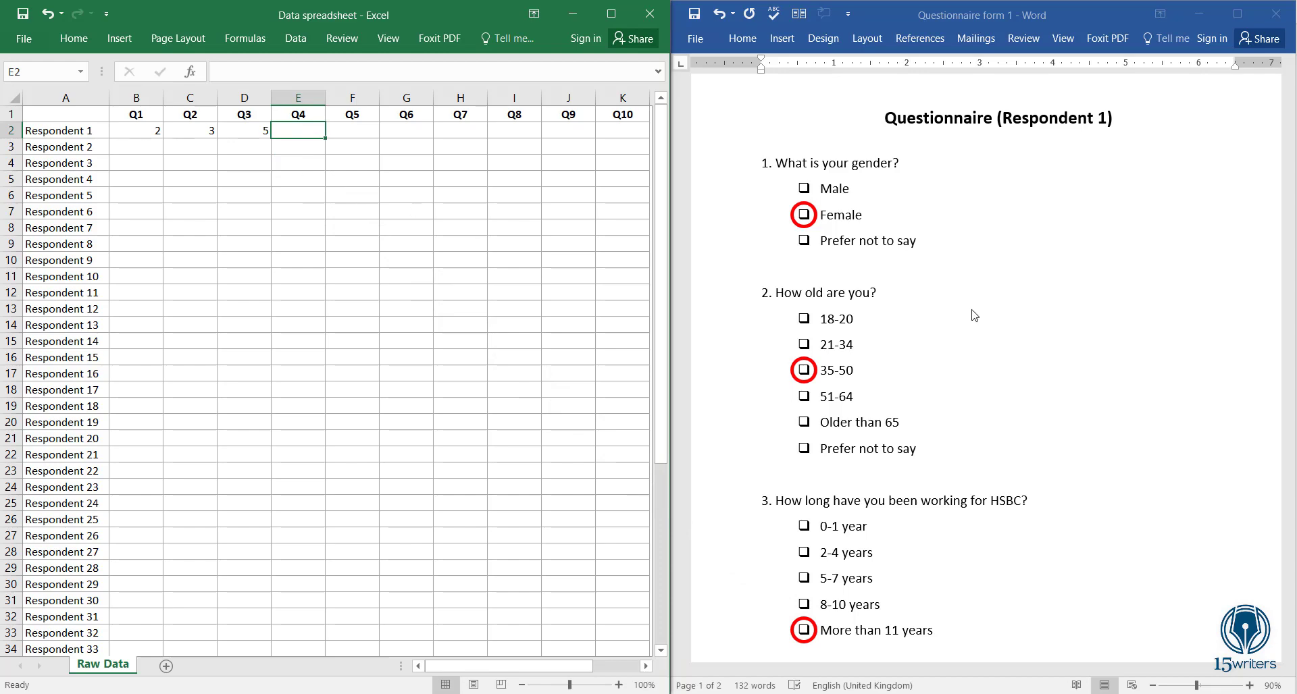
Step: Consult questions 4 to 6 in Respondent 1's questionnaire and enter the coded answers 3, 4 and 4 in E2:G2
click(999, 315)
scroll(999, 315, down, 4)
scroll(999, 314, down, 12)
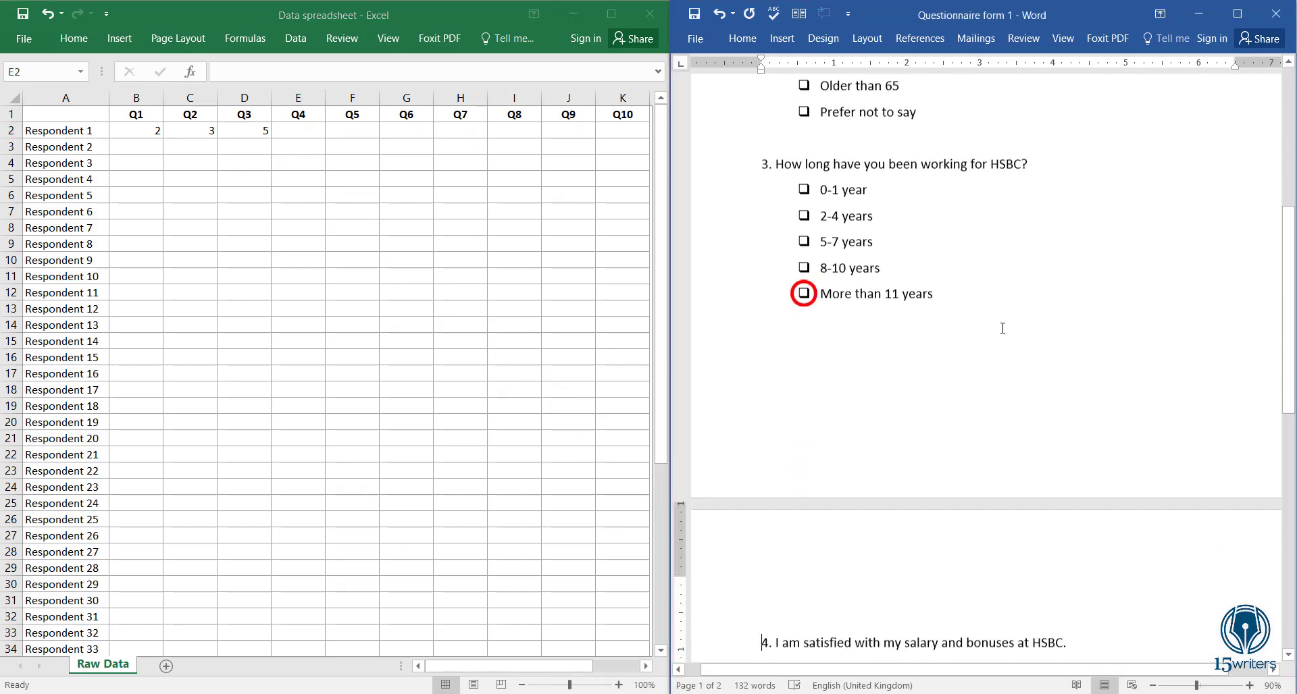
scroll(1005, 340, down, 2)
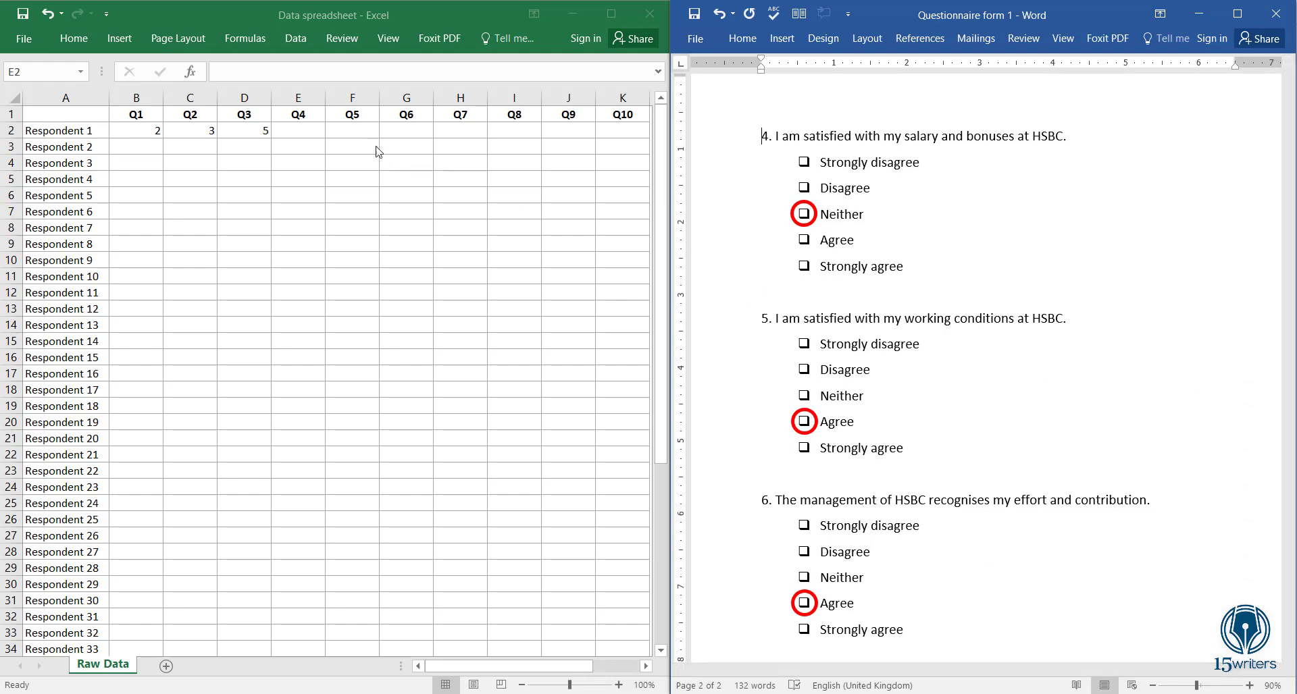
click(309, 137)
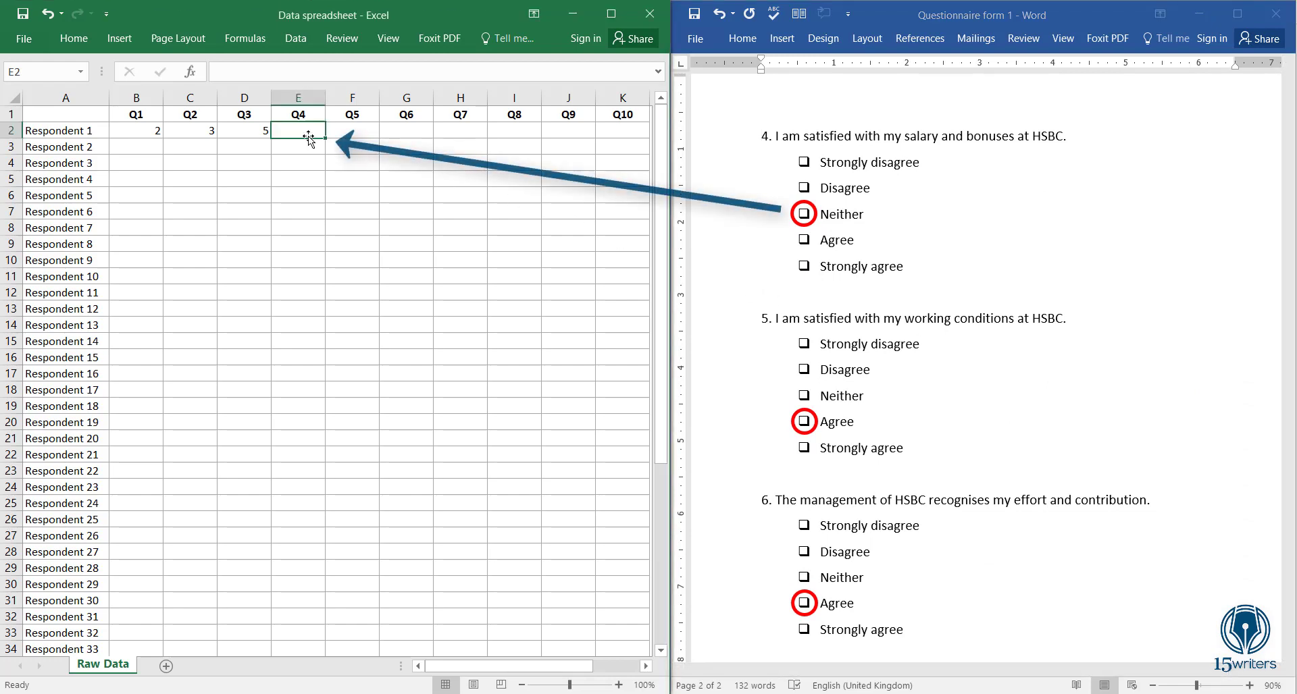
text(3)
key(Tab)
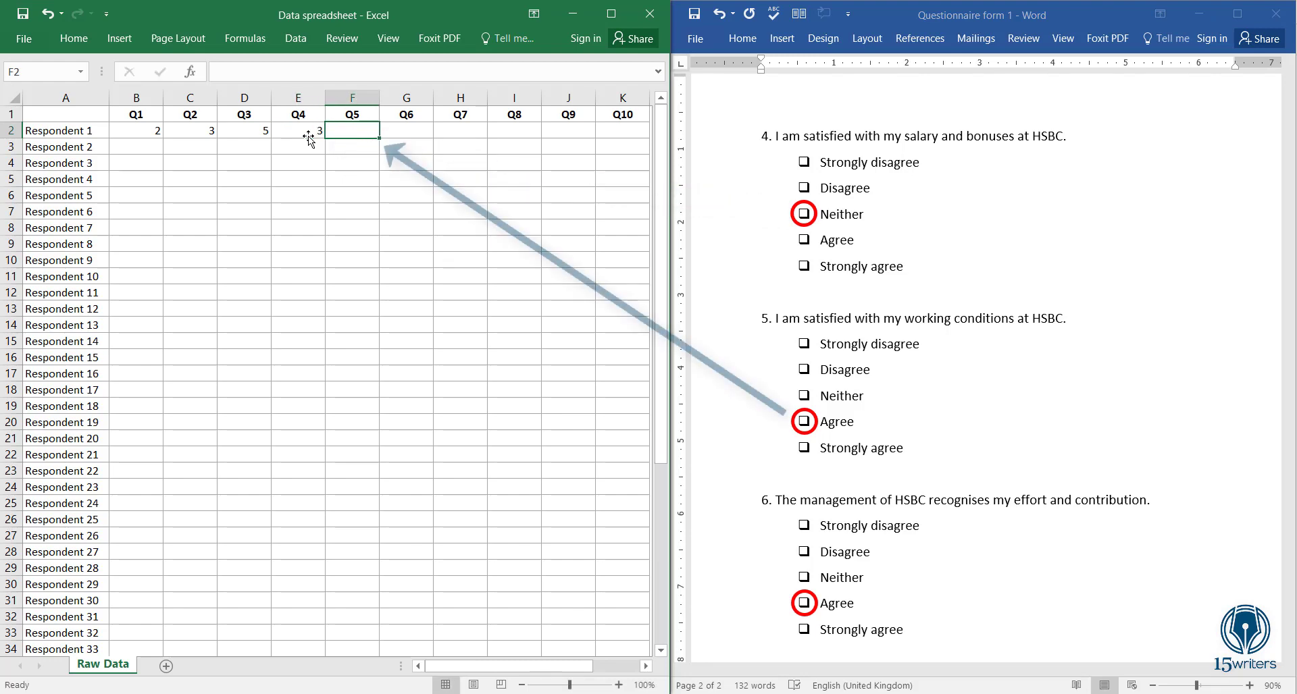
text(4)
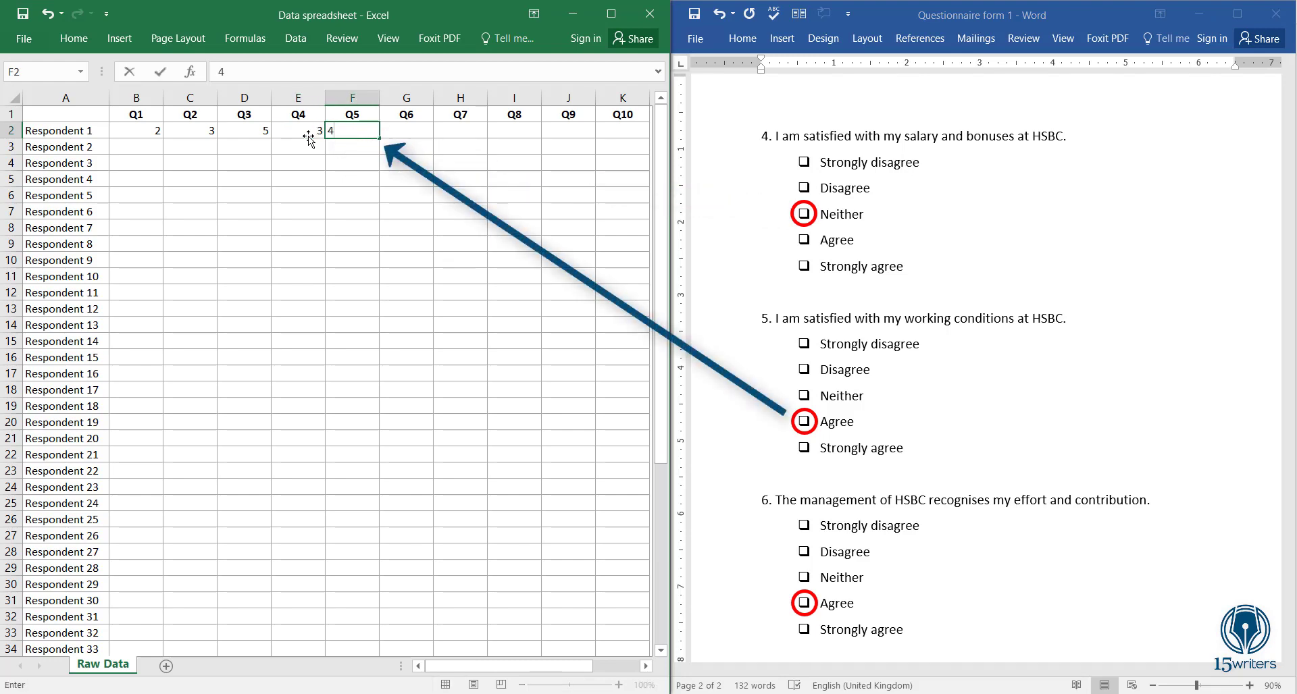
key(Tab)
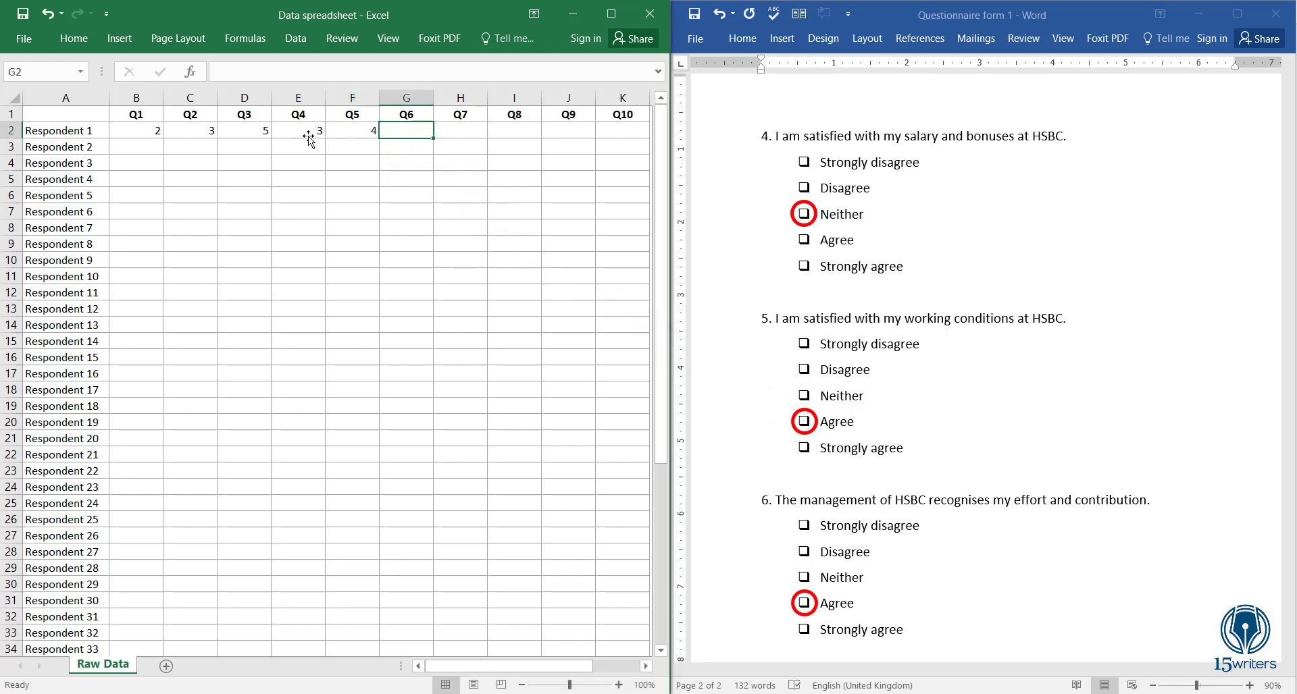
text(4)
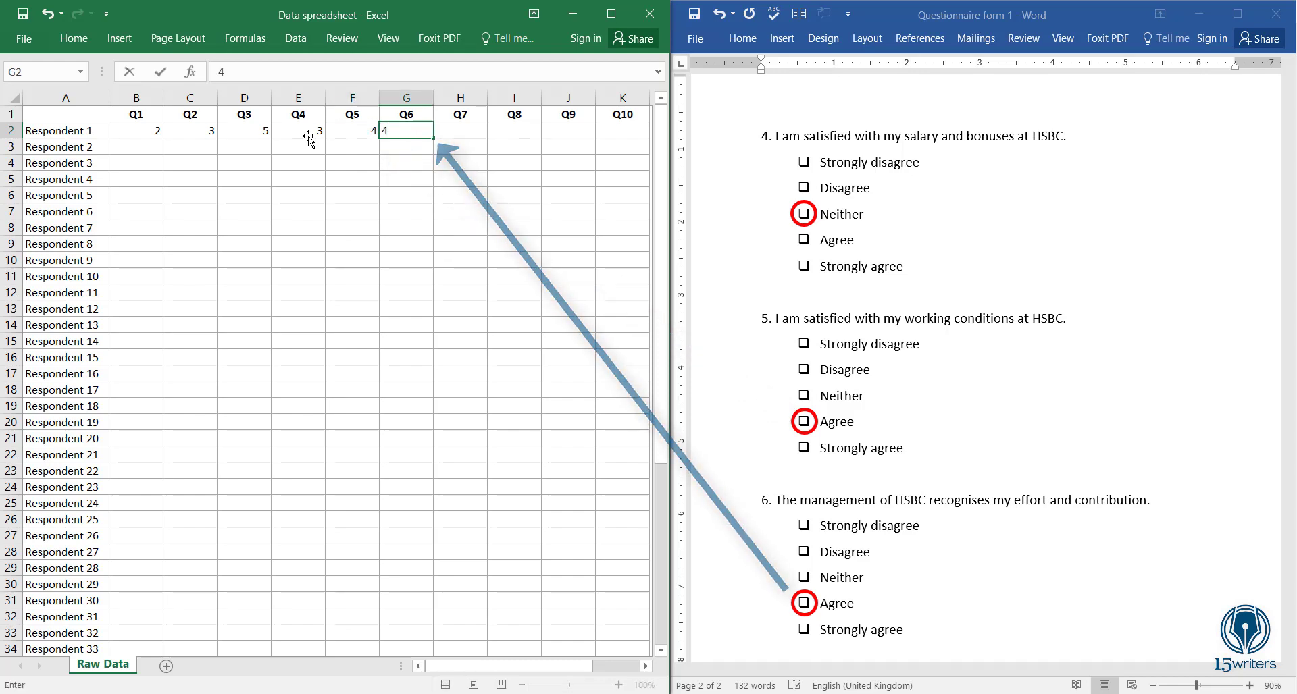
key(Tab)
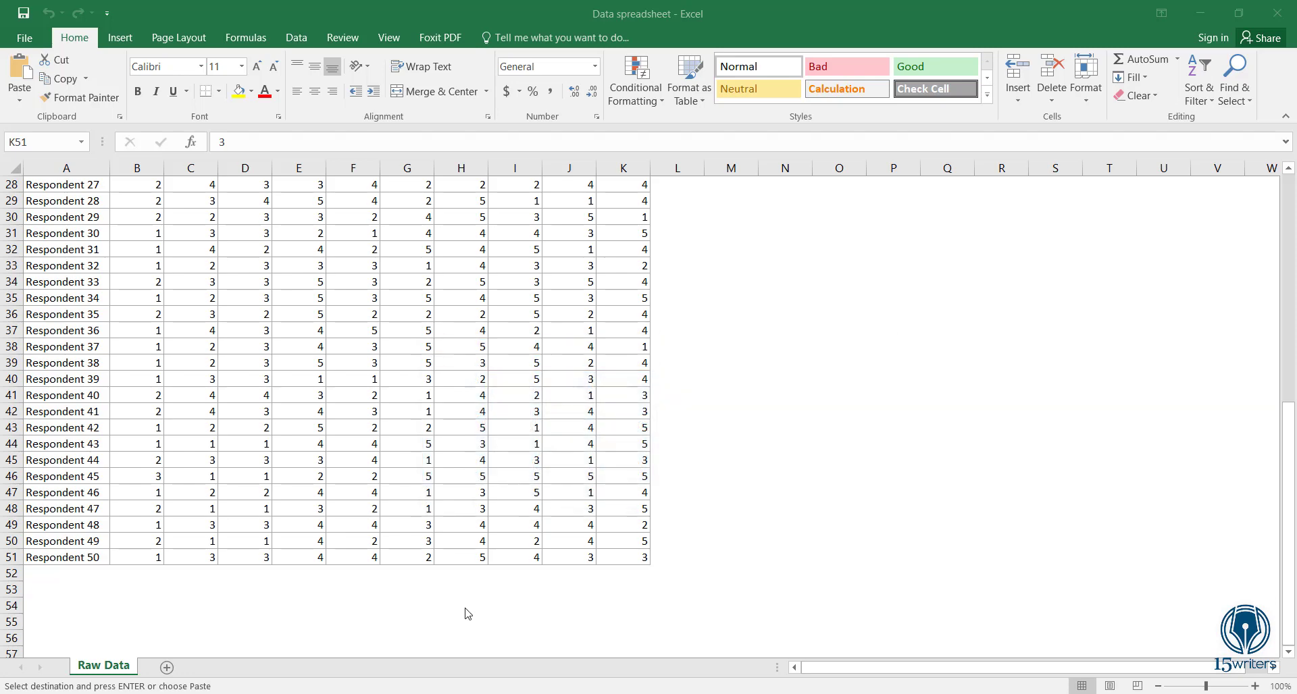
Step: Add a new worksheet after Raw Data and name it Graphs
click(166, 668)
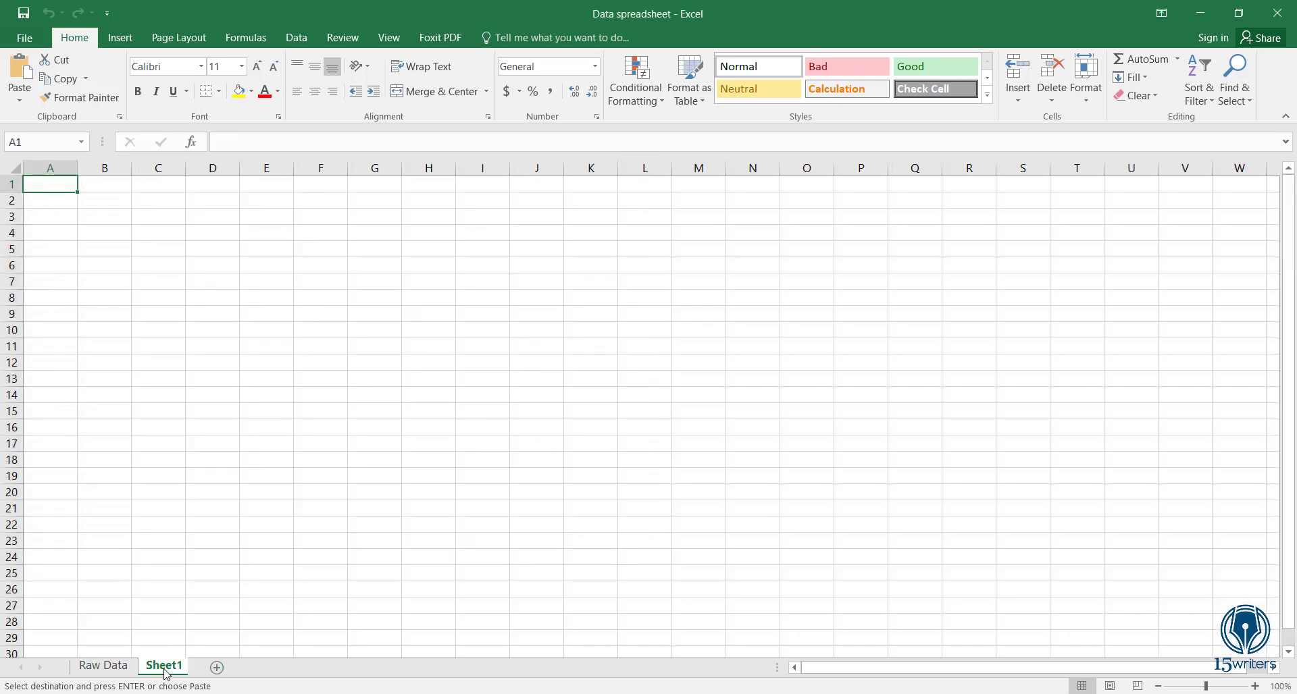
text(Graphs)
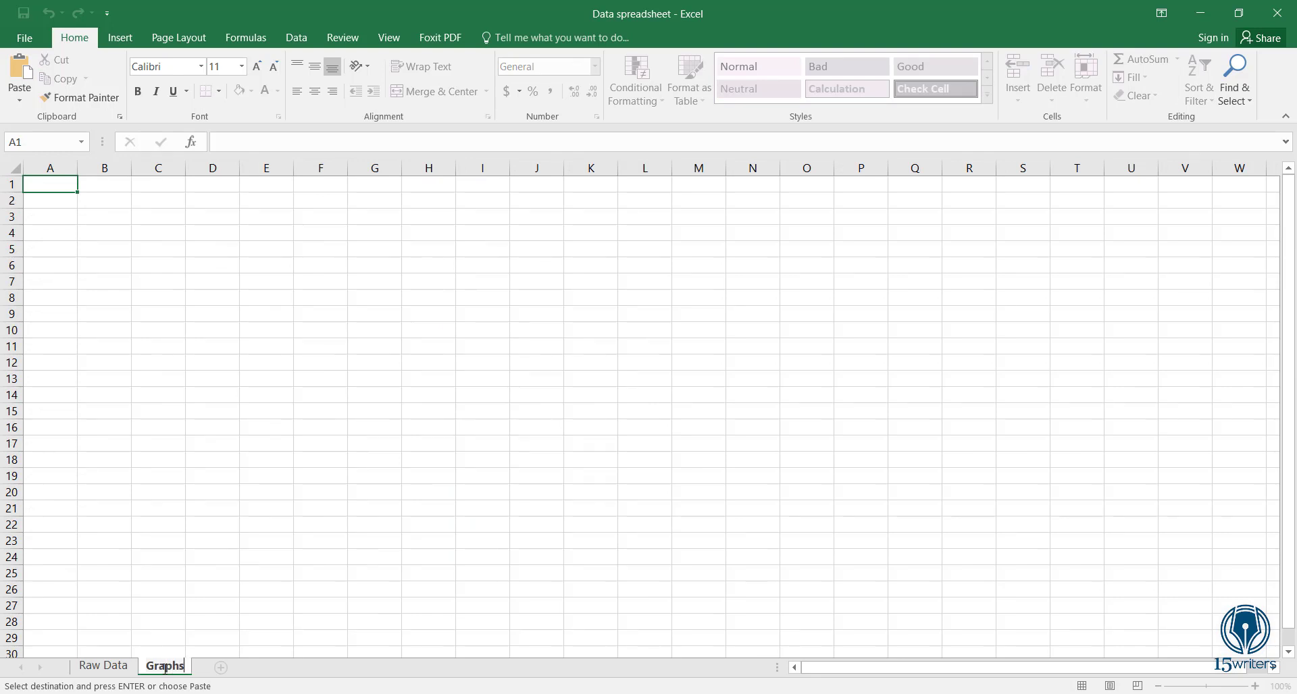
key(Return)
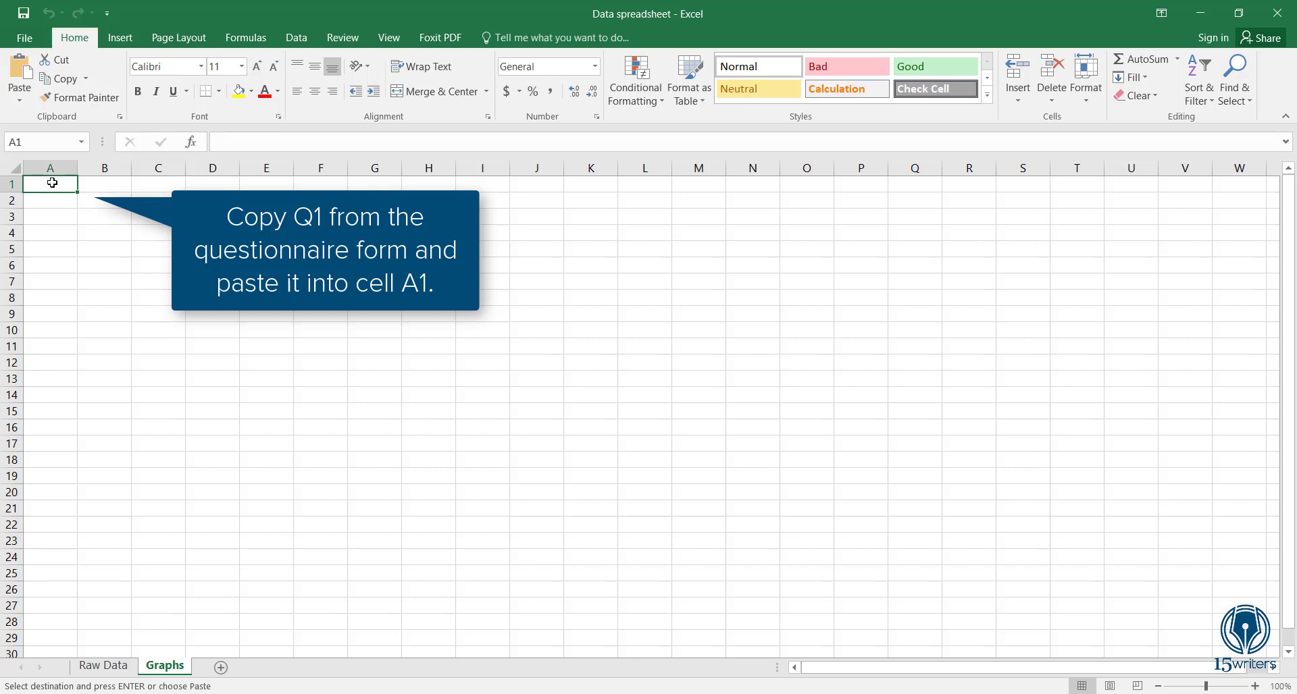
Step: Put the question "1. What is your gender?" in A1 and list Male, Female and Prefer not to say in A4:A6
text(1. What is your gender?)
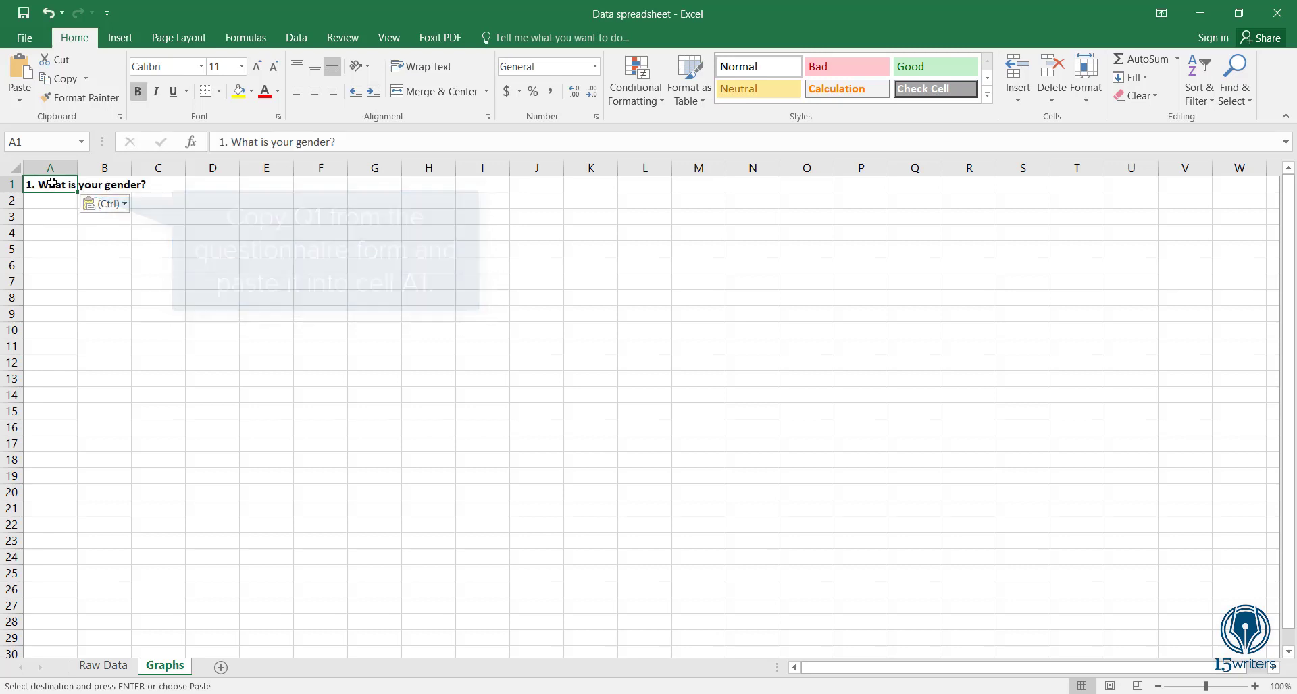
click(50, 232)
text(Male)
key(Return)
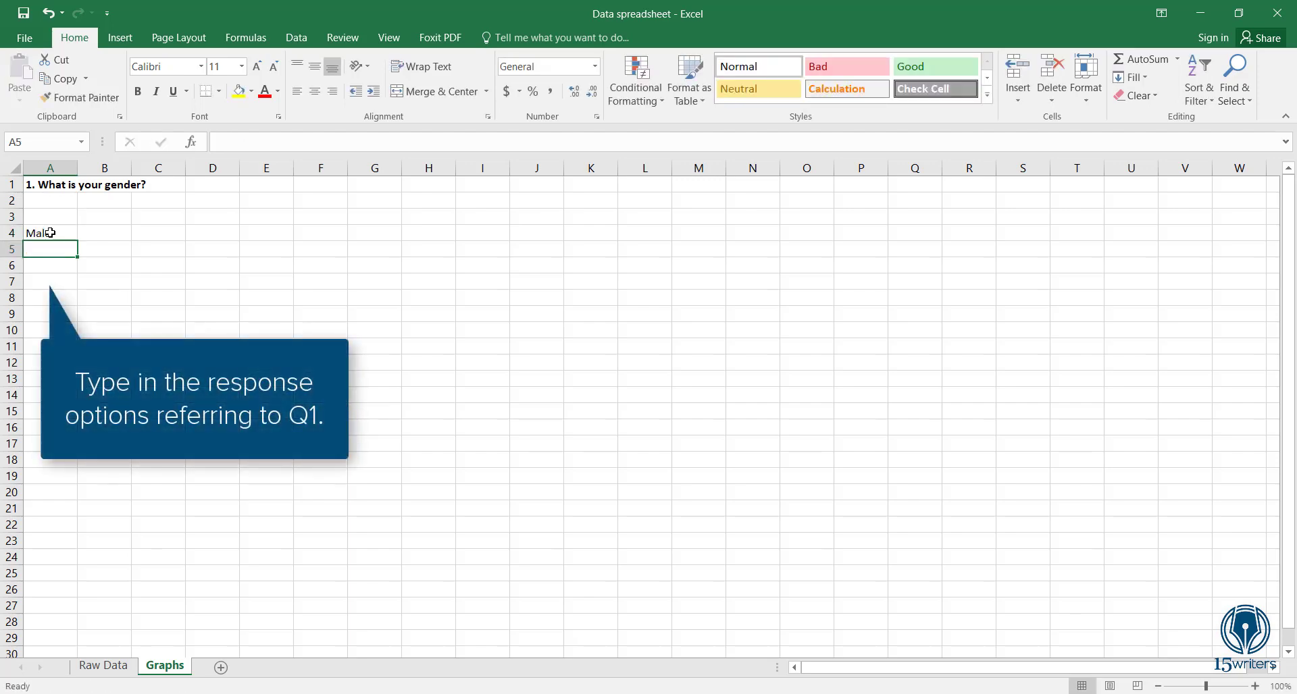
text(Female)
key(Return)
text(P)
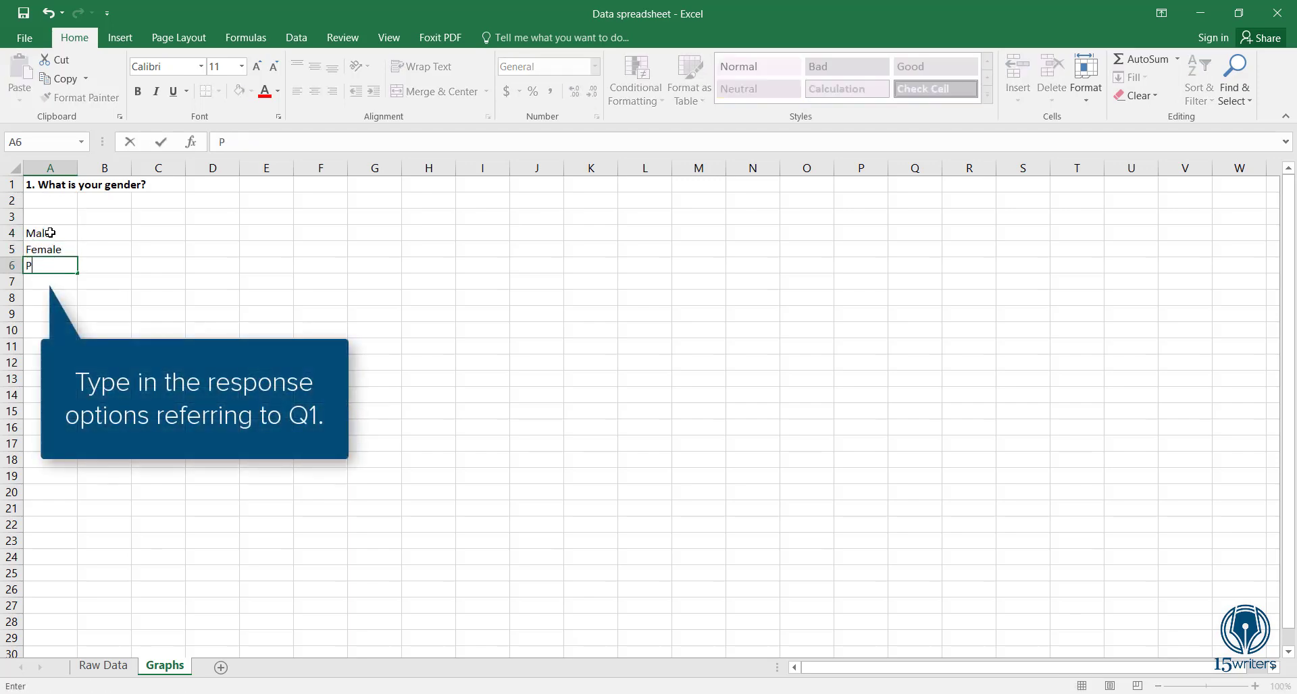
text(refer not to say)
key(Return)
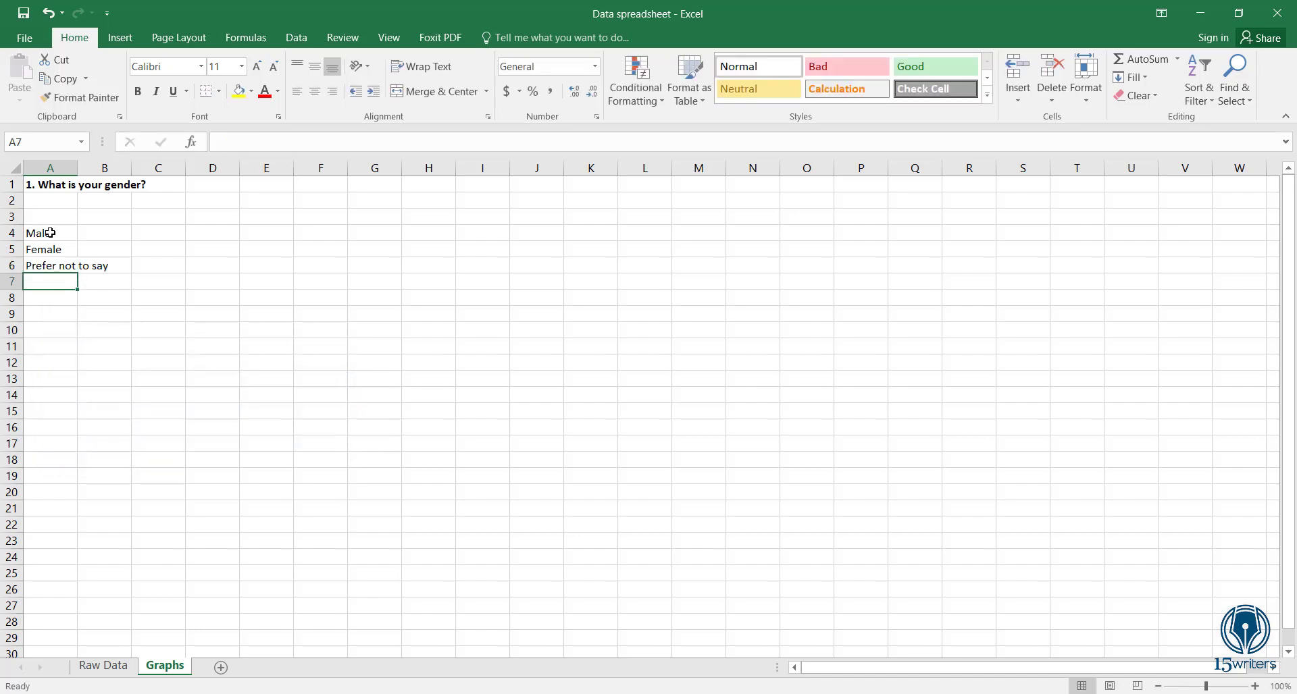
Step: Add the column headings "%" in B3 and "Respondents" in C3 for the response summary
click(95, 215)
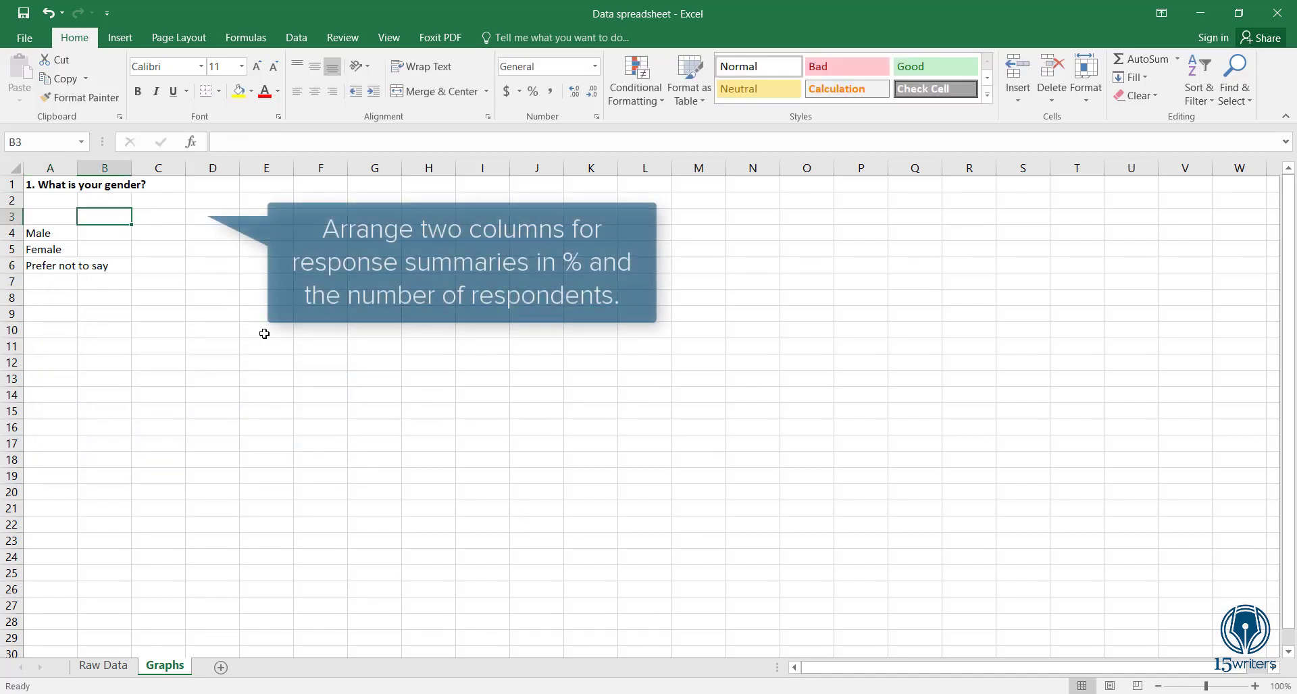
text(%)
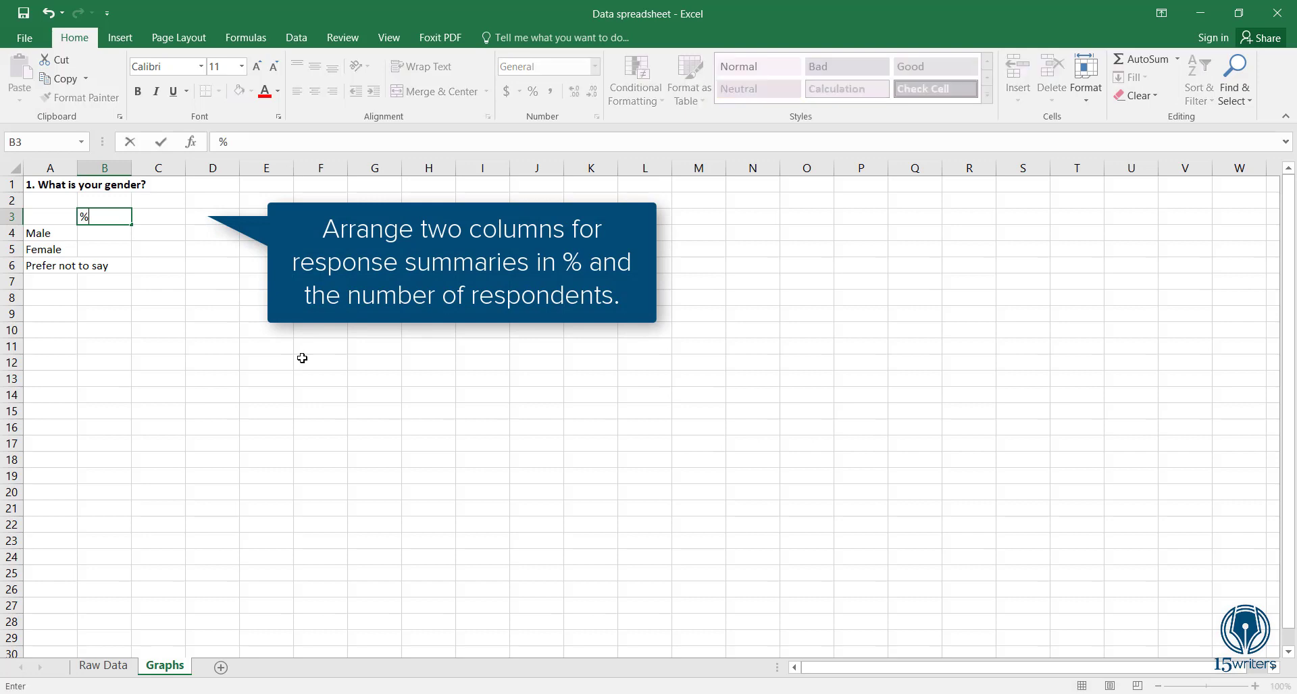
key(Tab)
text(R)
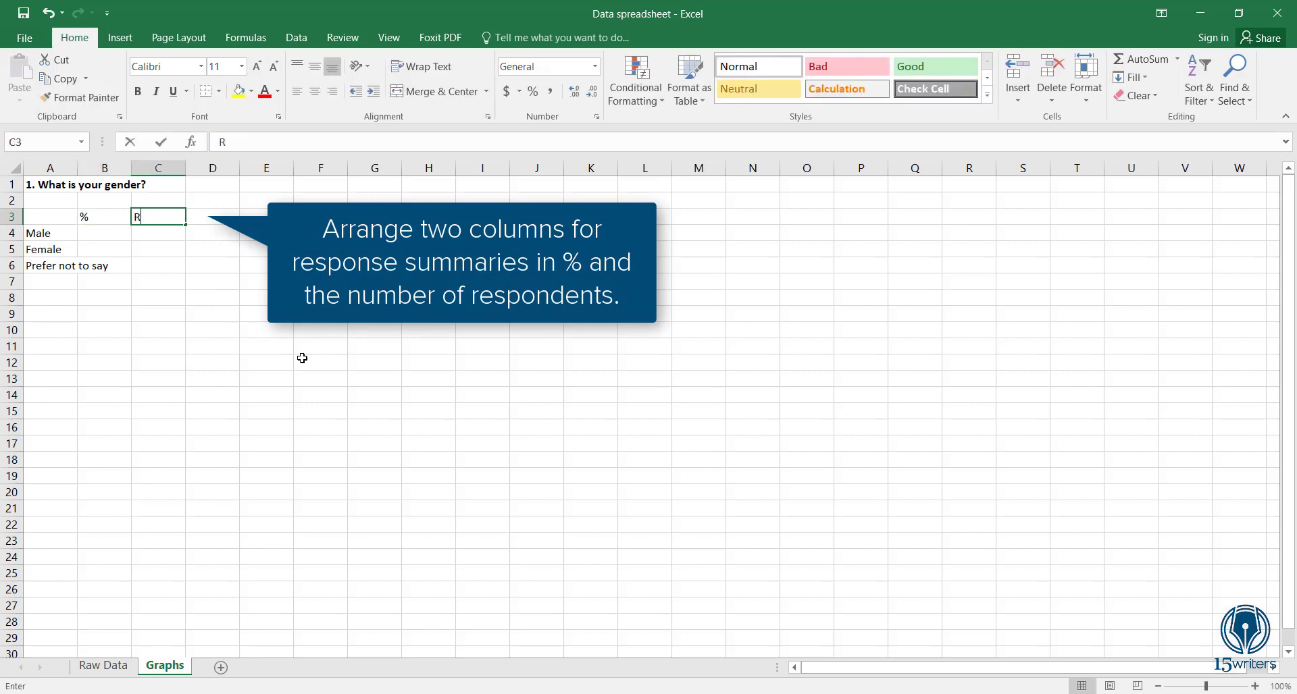
text(espondents)
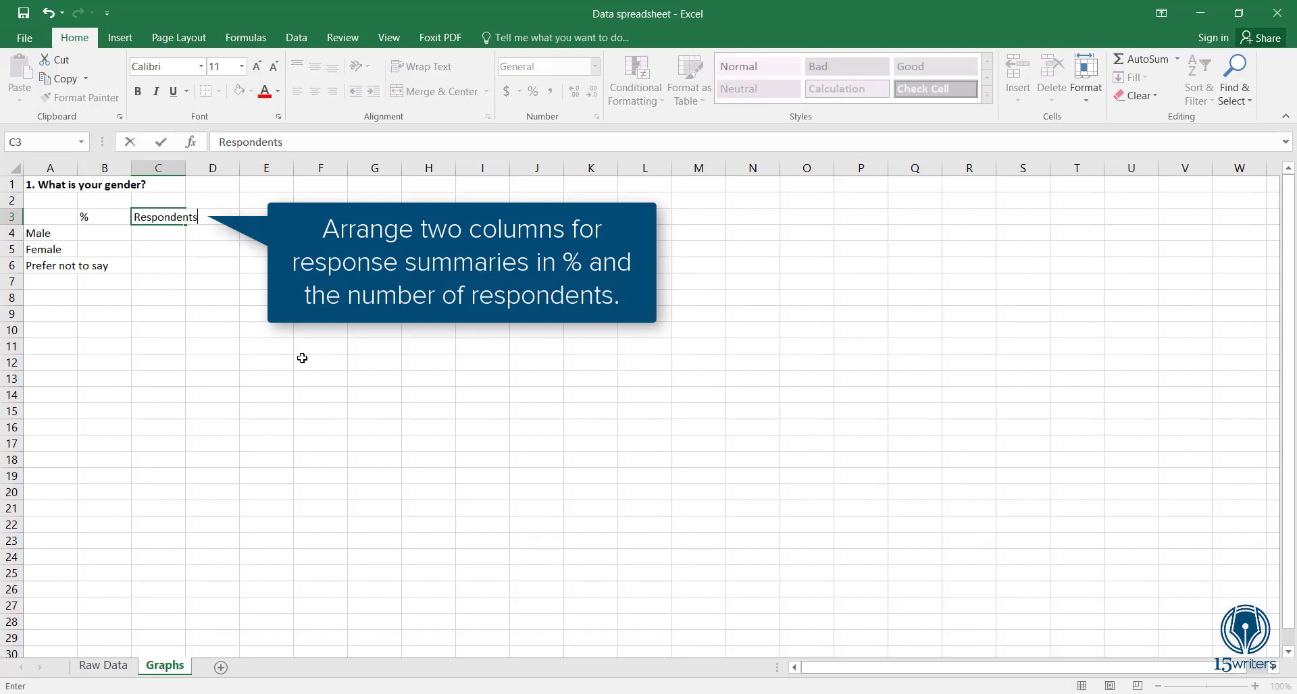
key(Return)
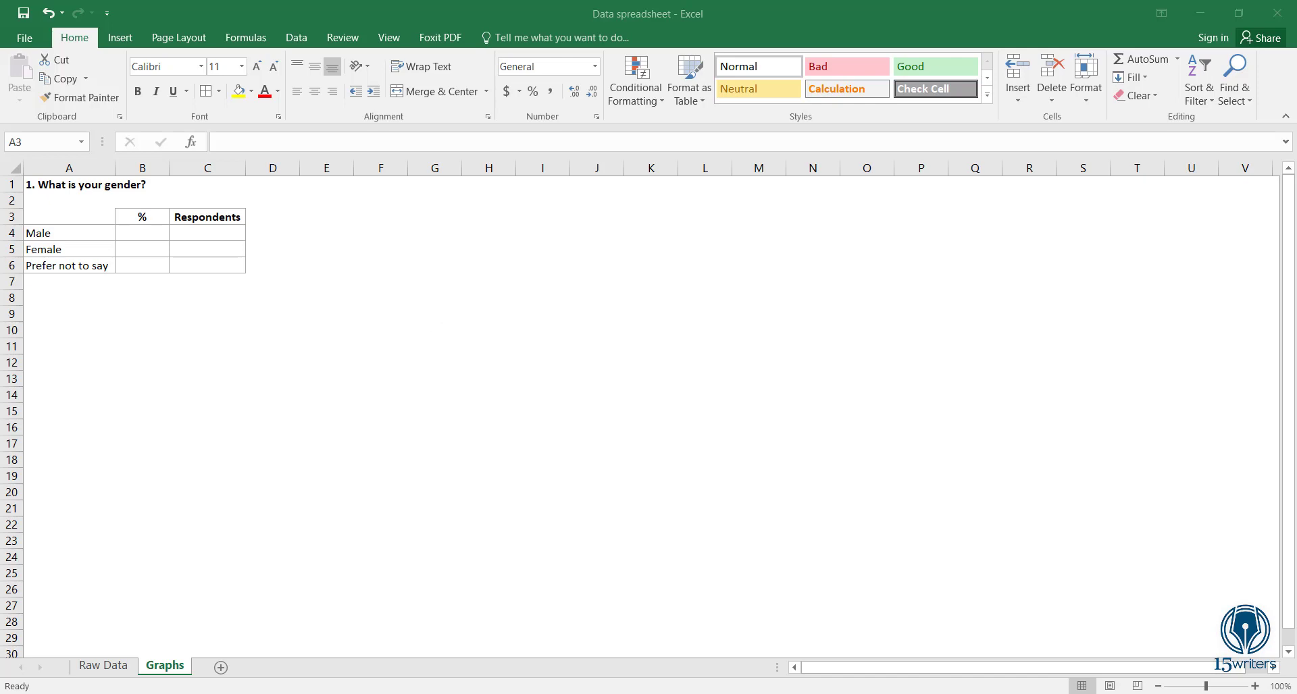
Step: Find all cells containing 1 within the Q1 responses B2:B51 on the Raw Data sheet
key(ctrl+Page_Up)
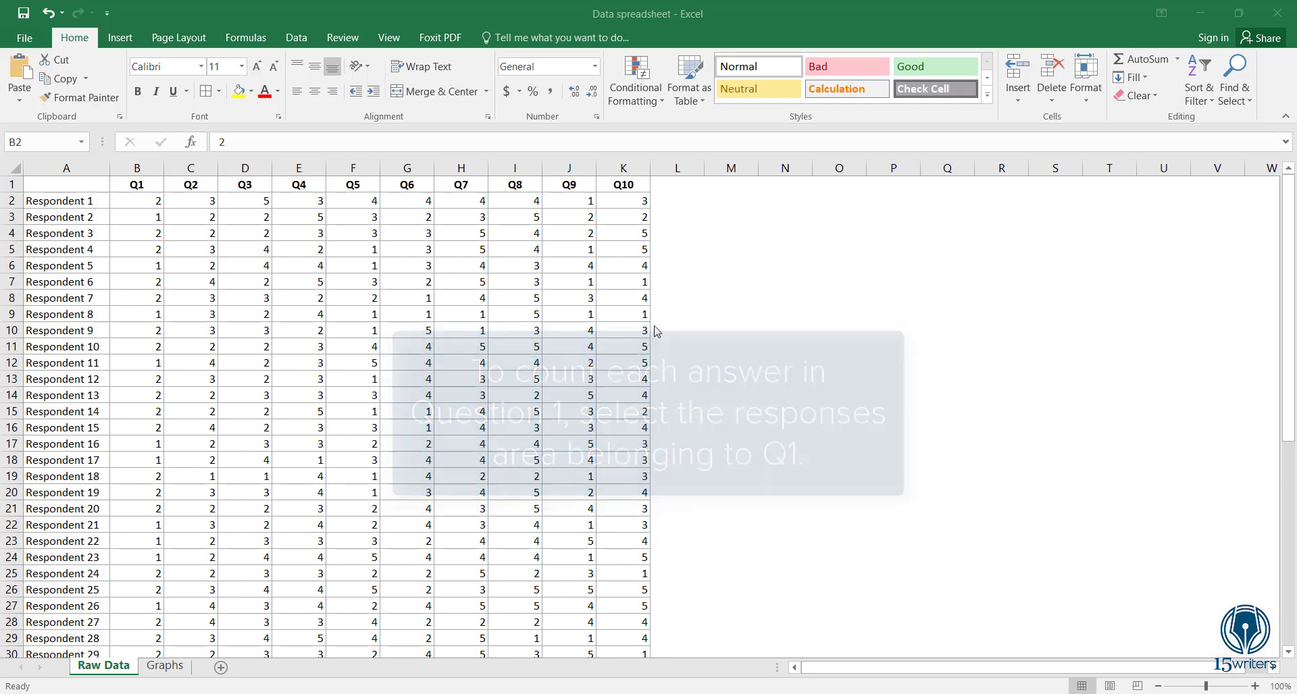
drag(142, 203, 119, 643)
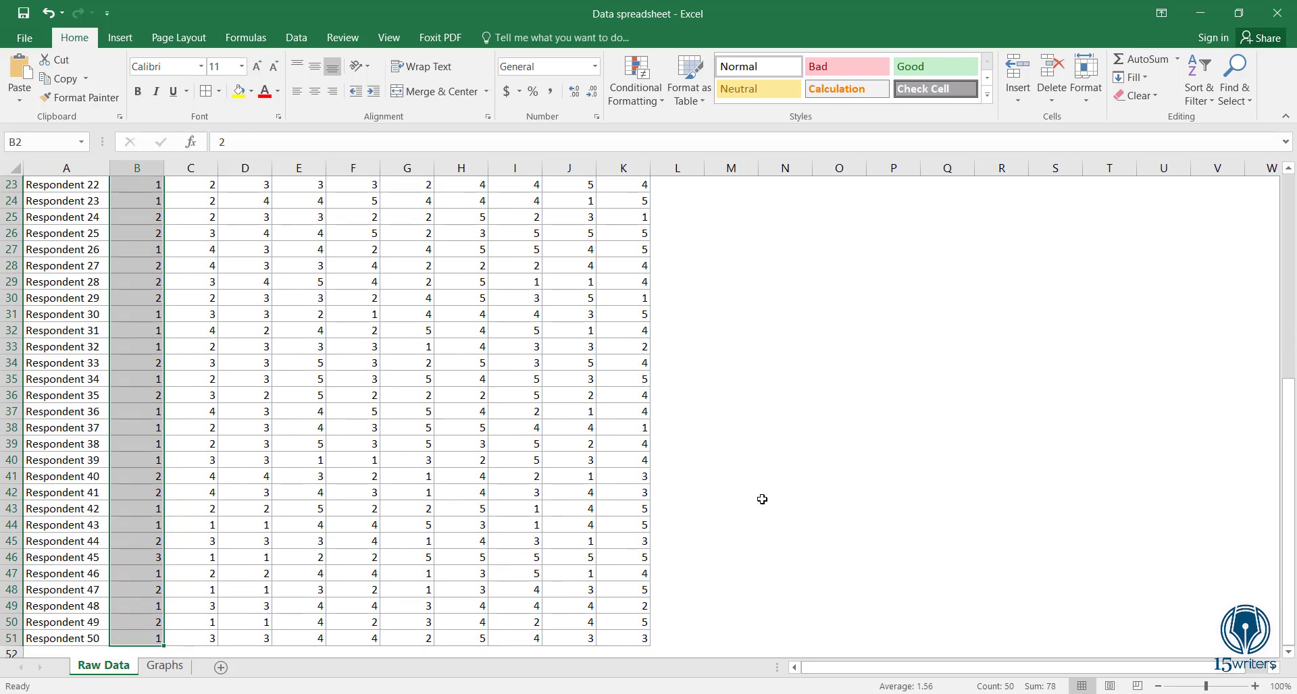
key(ctrl+f)
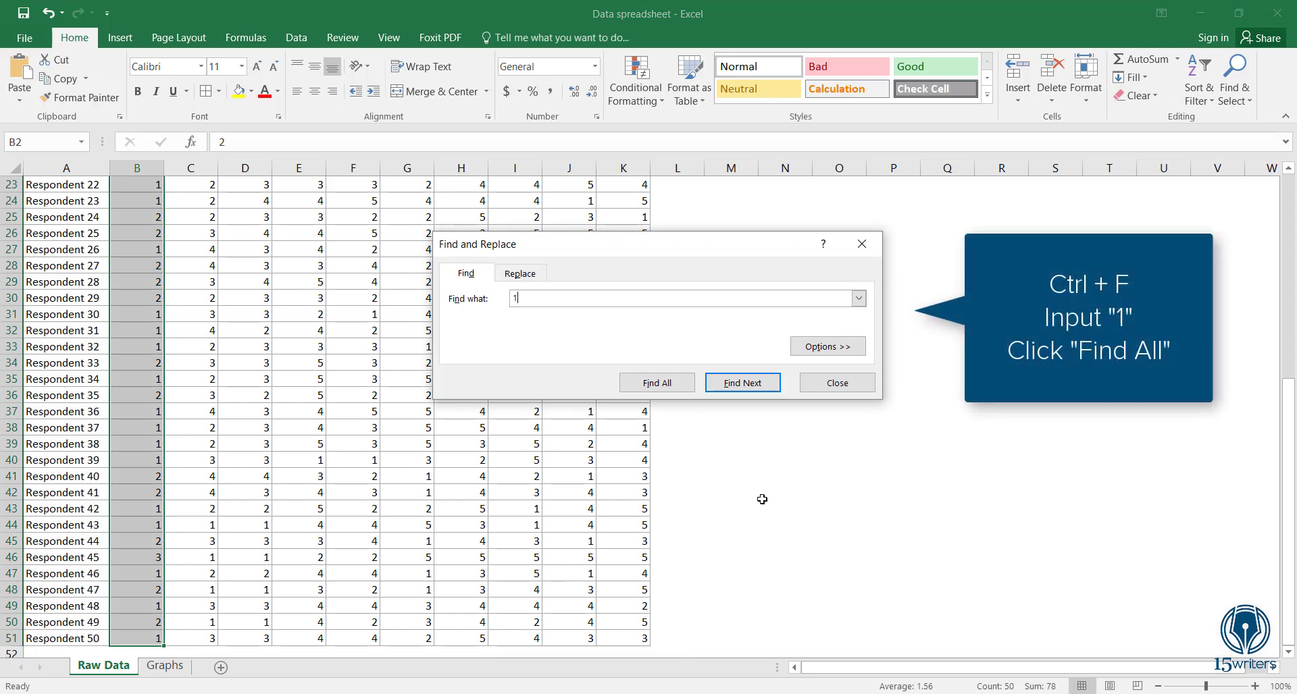
click(655, 383)
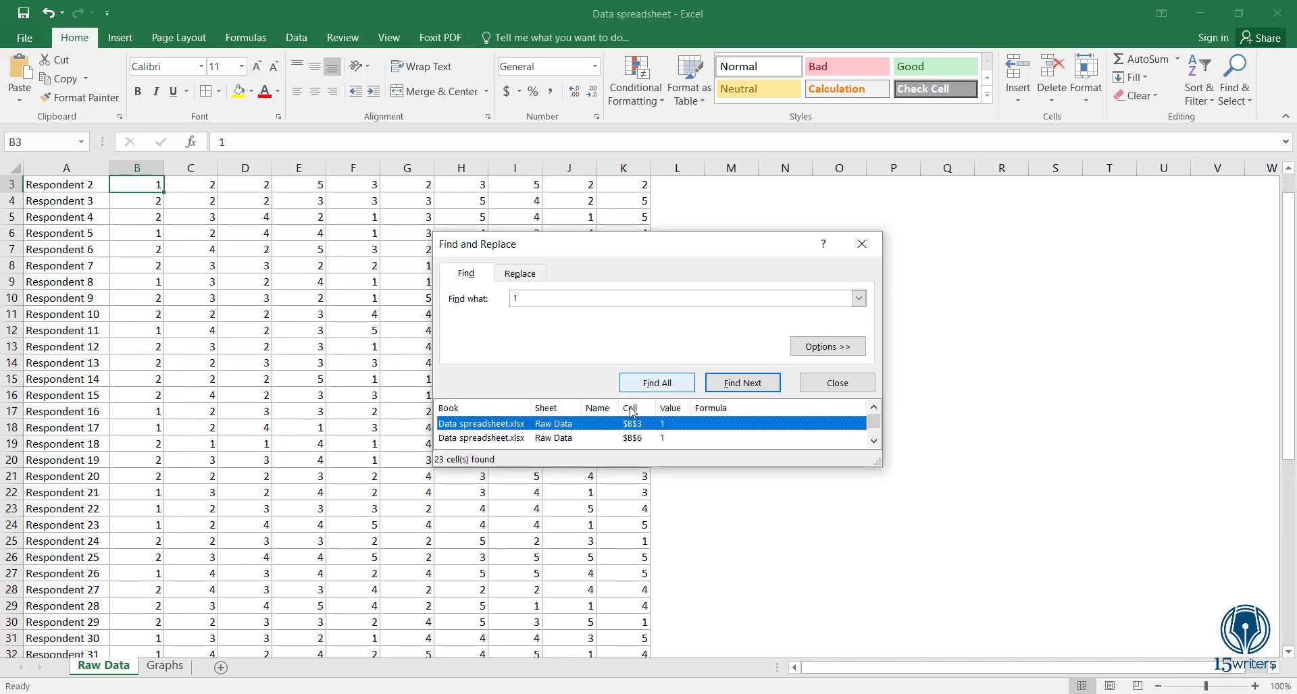
Step: Enter 23 as the number of Male respondents in C4 on the Graphs sheet
click(169, 667)
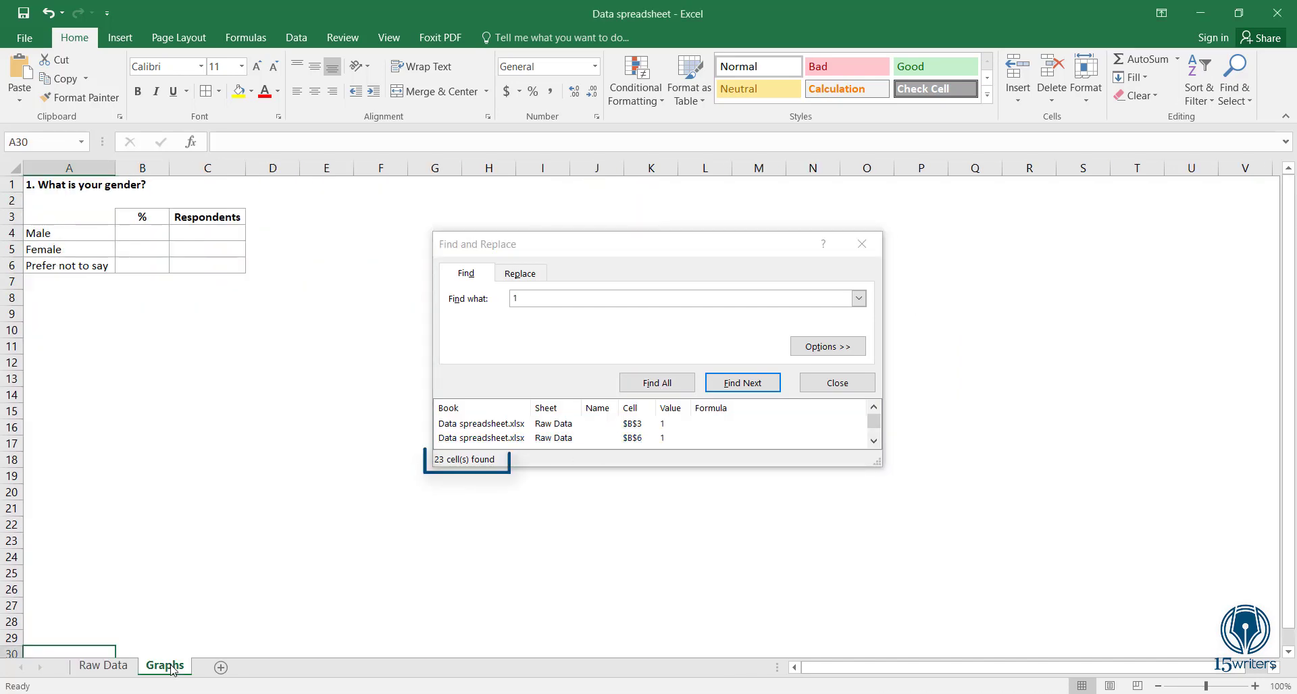
click(216, 236)
text(23)
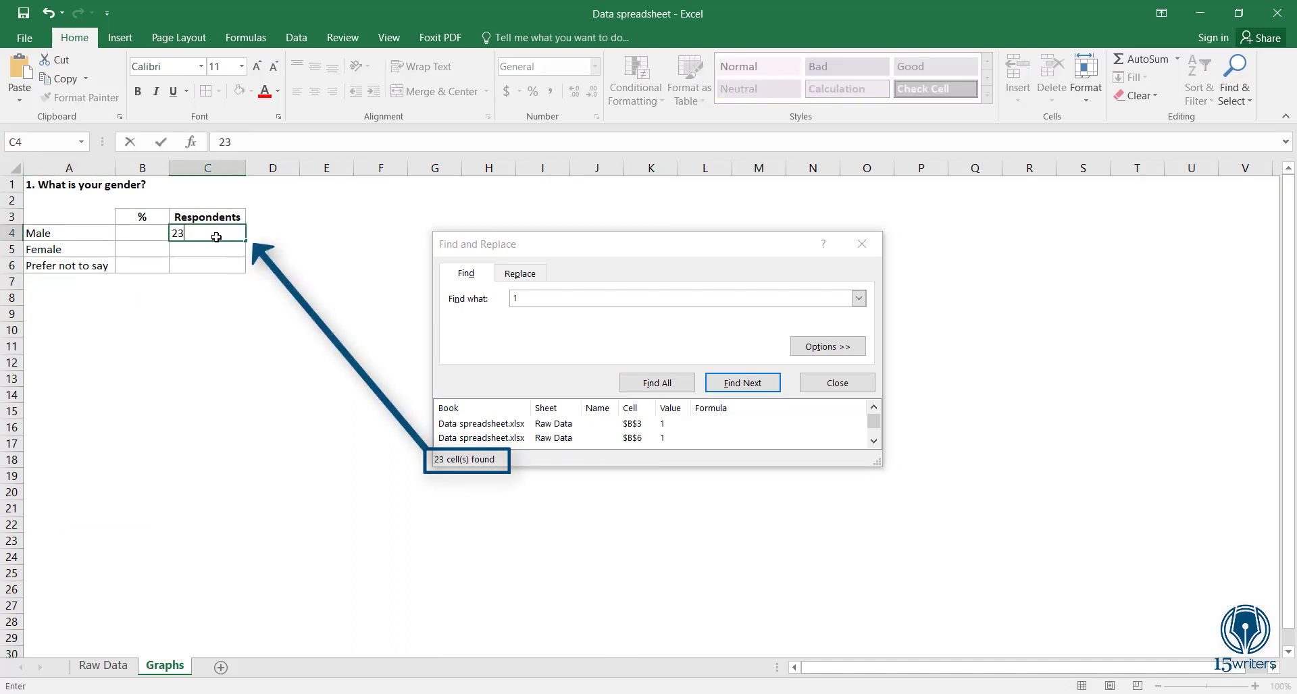
key(Return)
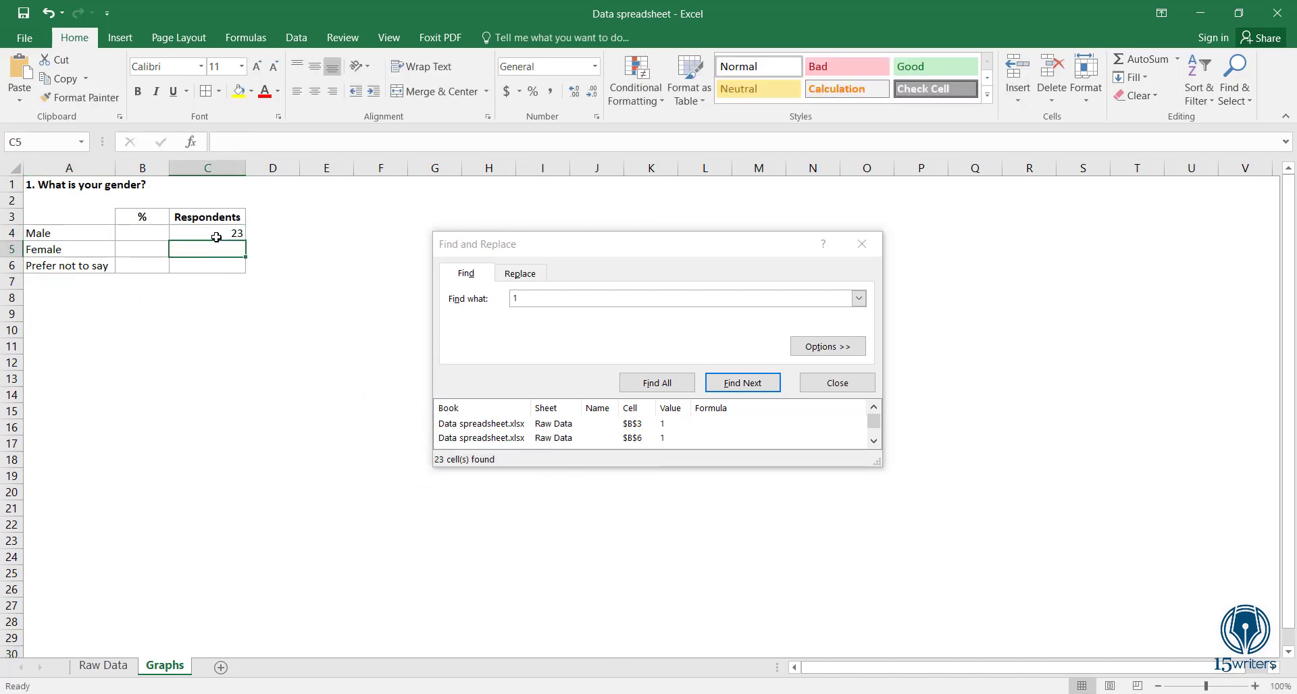
Step: Find all cells containing 2 within the Q1 responses B2:B51 on the Raw Data sheet
click(101, 668)
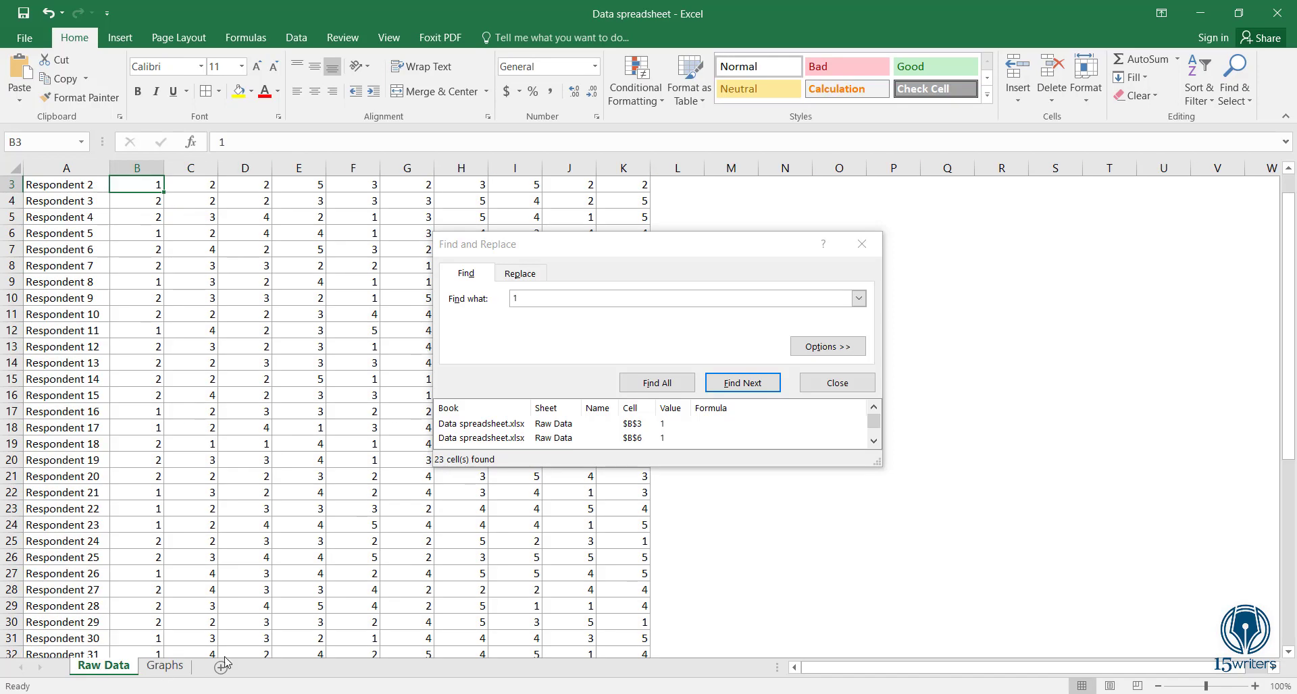
click(859, 244)
scroll(182, 223, up, 1)
drag(134, 198, 128, 617)
key(ctrl+f)
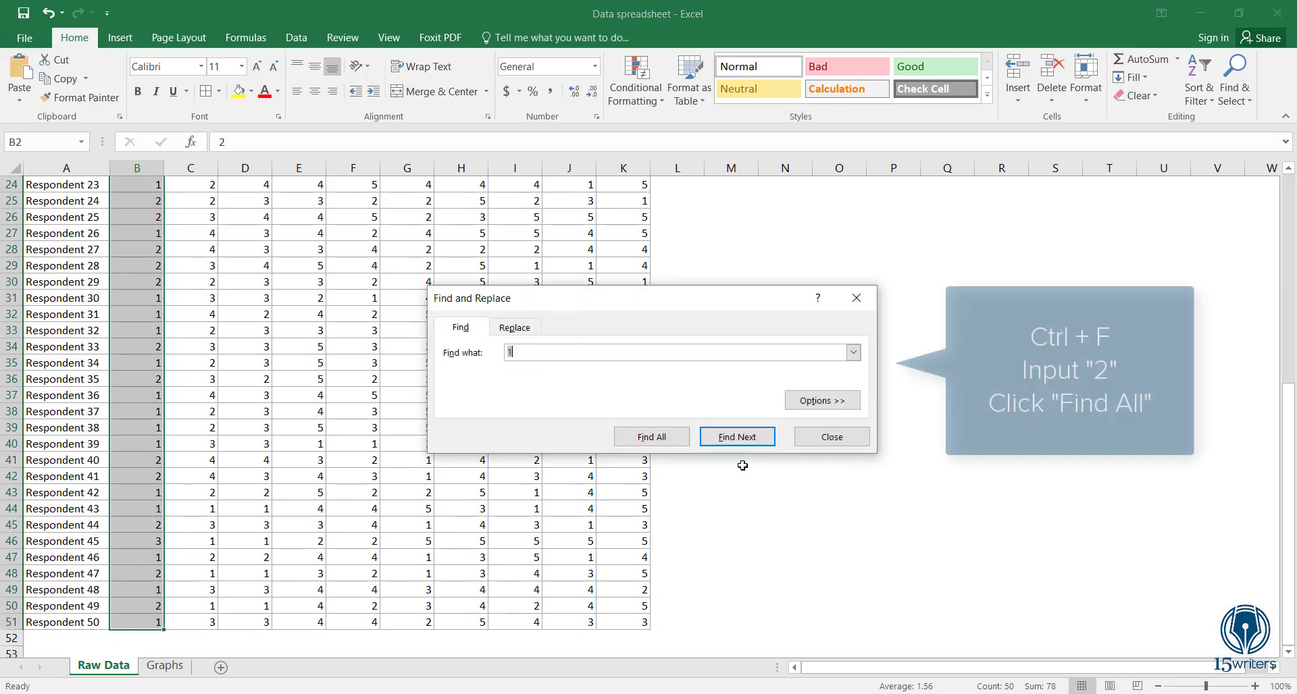
text(2)
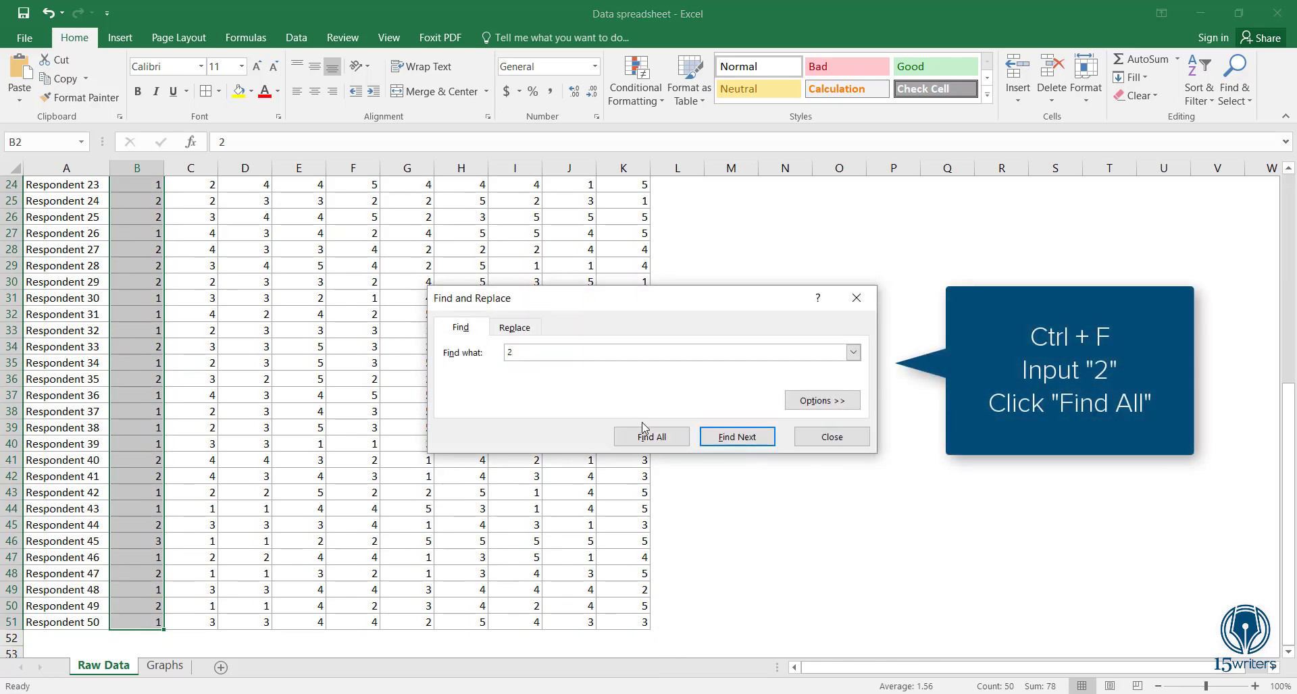
click(649, 437)
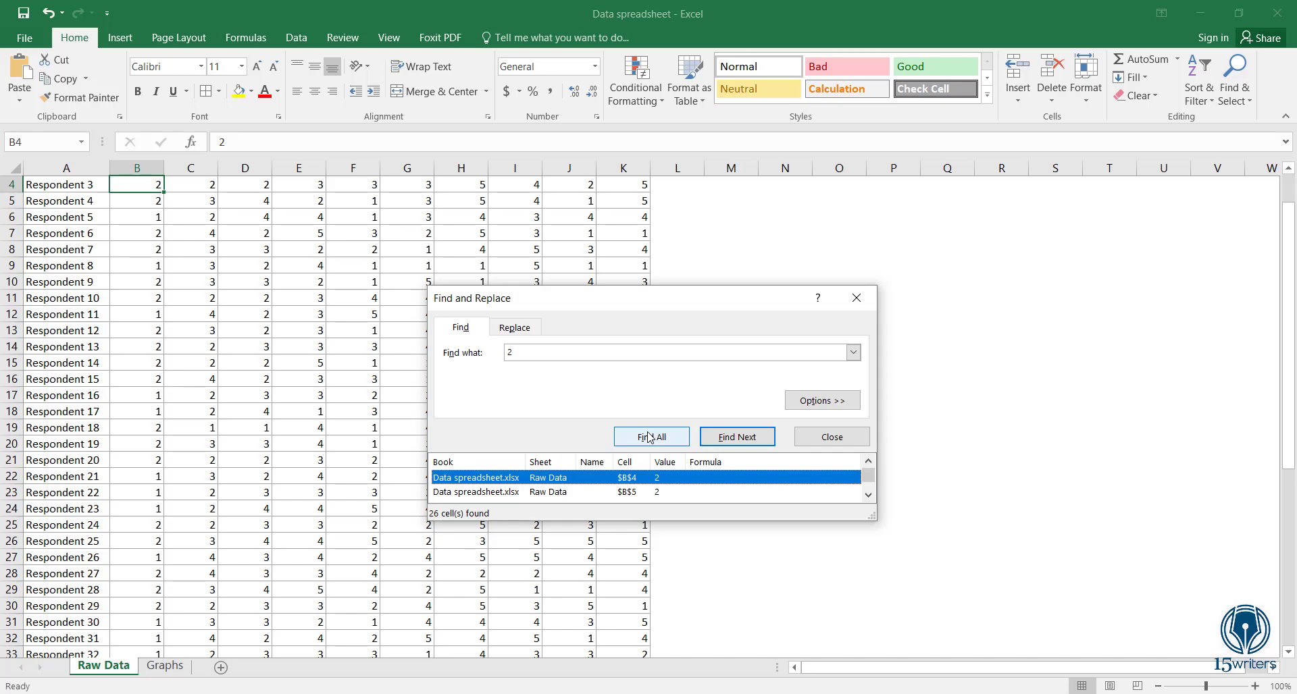
click(648, 437)
Step: Enter 26 as the number of Female respondents in C5 on the Graphs sheet and close the search dialog
click(174, 669)
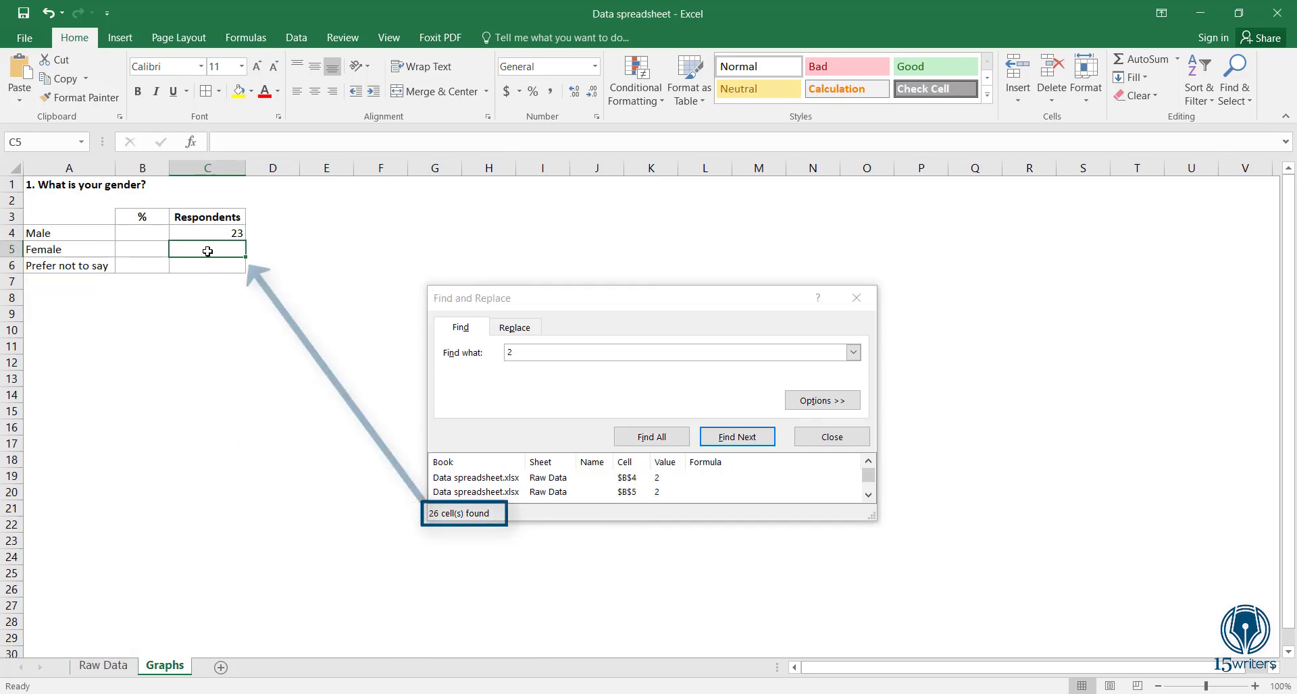
text(26)
key(Return)
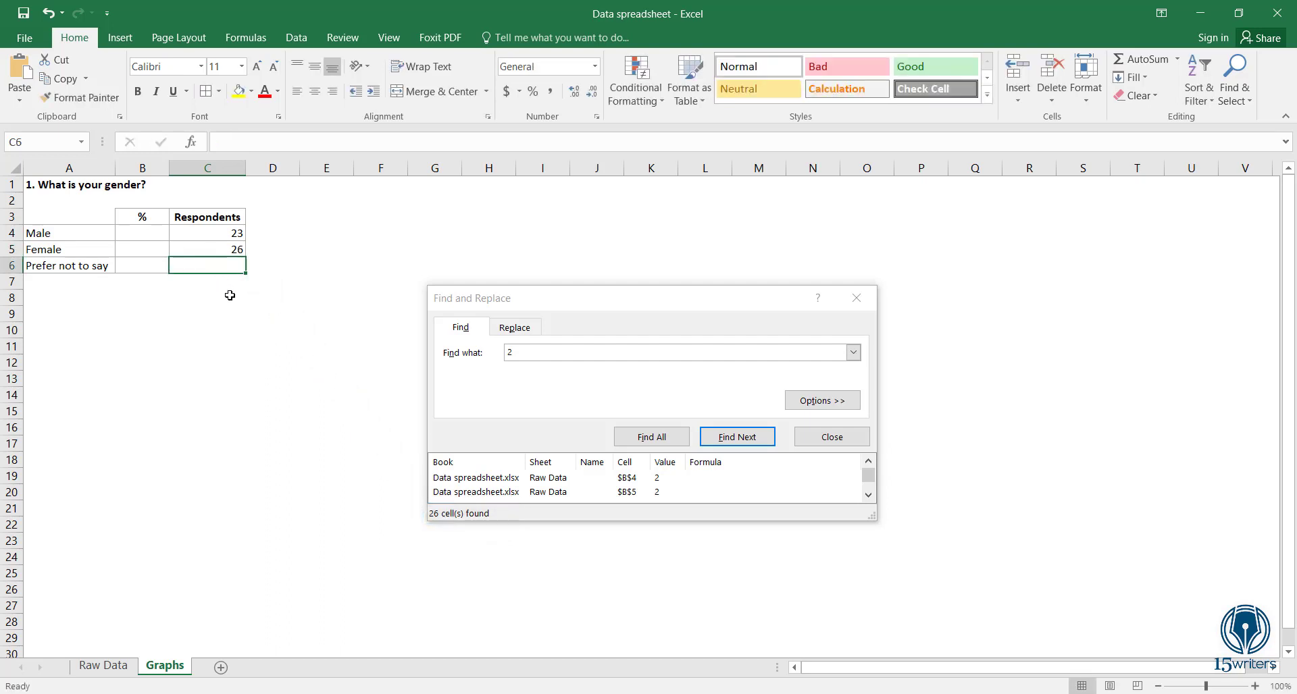
click(856, 298)
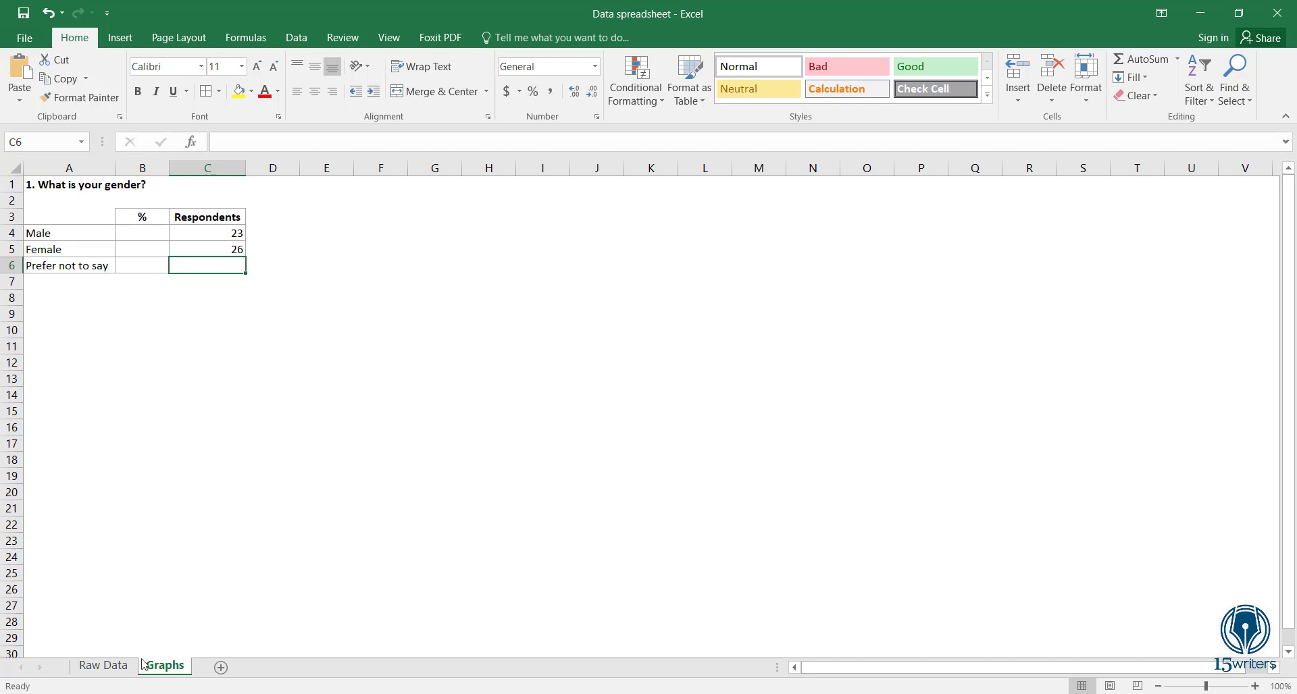
Step: Find all cells containing 3 within the Q1 responses B2:B51 on the Raw Data sheet
click(102, 666)
scroll(122, 228, up, 1)
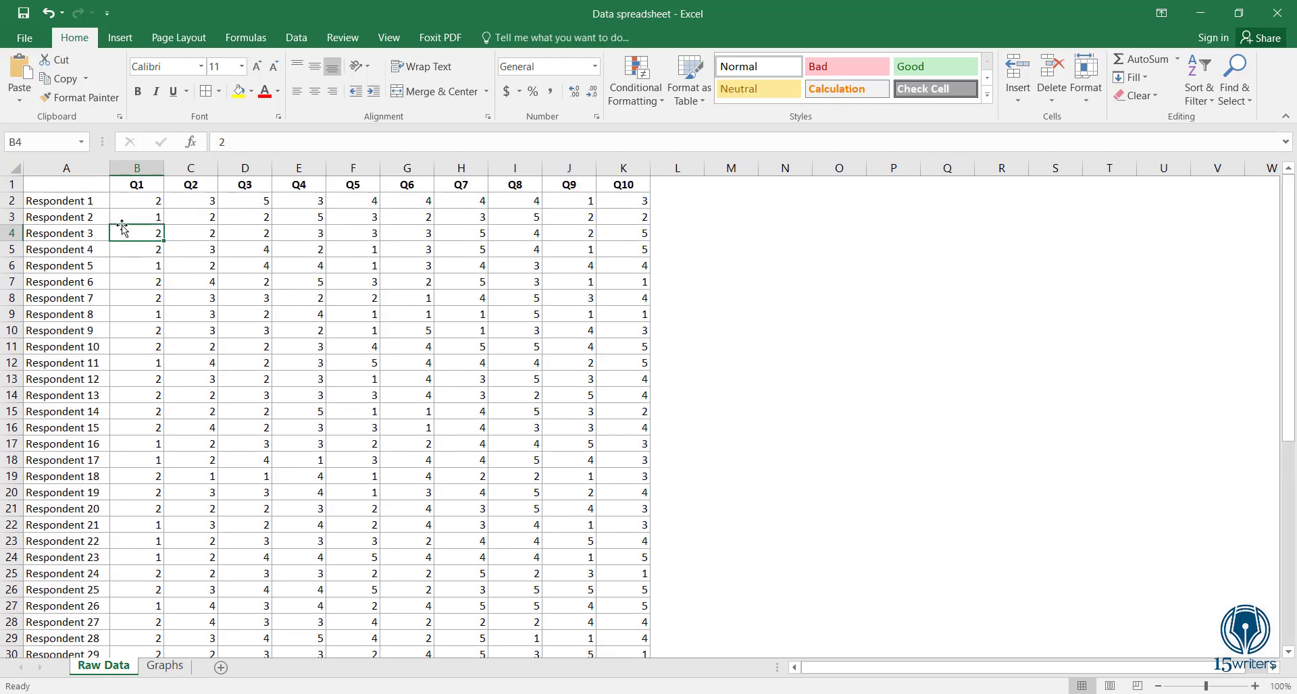
drag(135, 203, 162, 625)
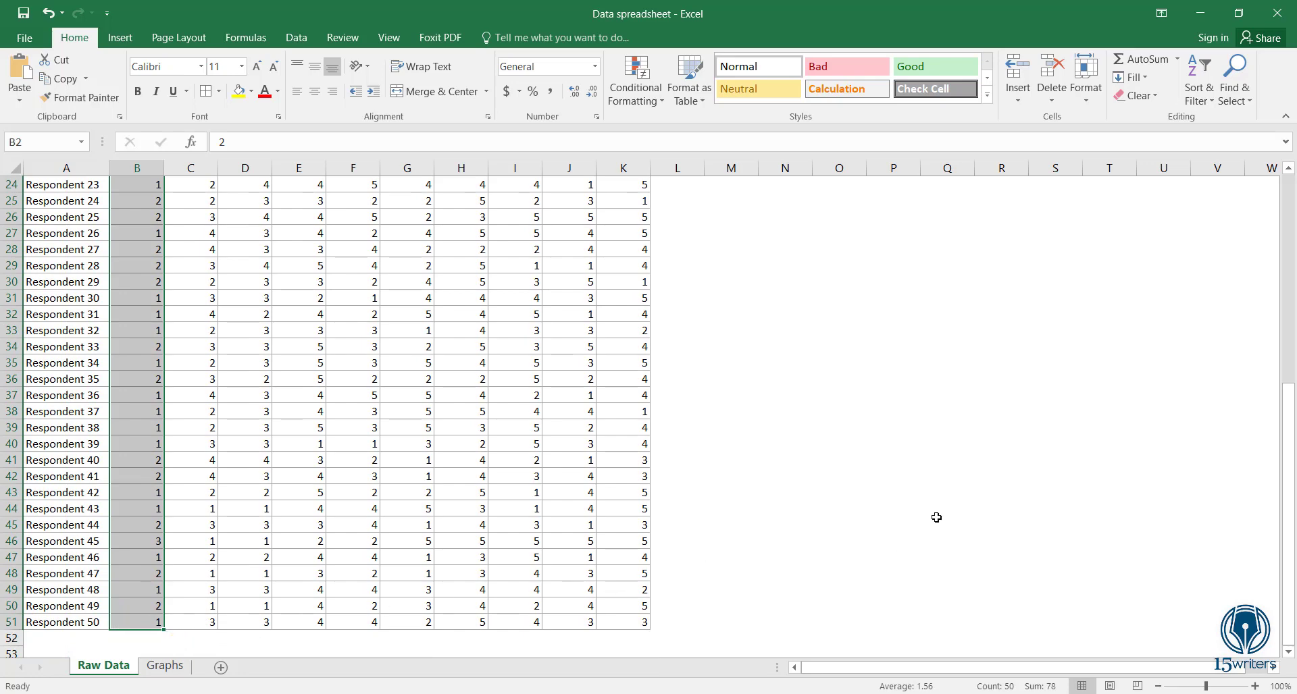
key(ctrl+f)
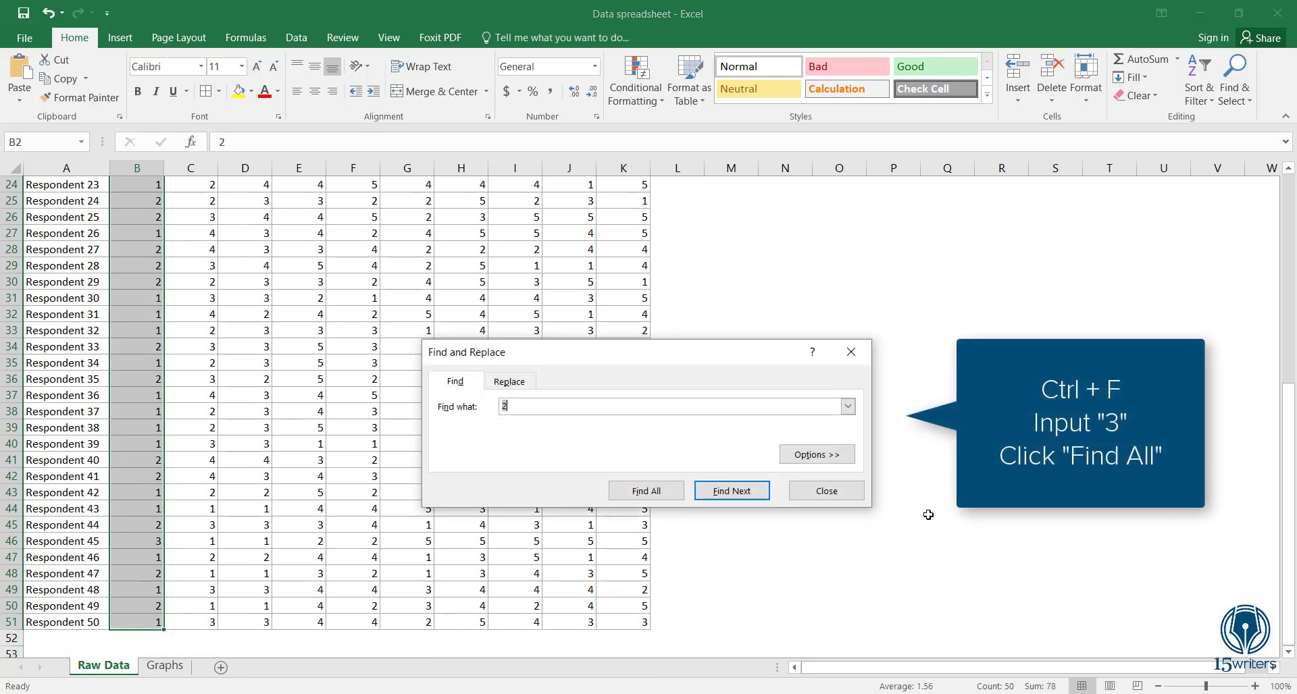
text(3)
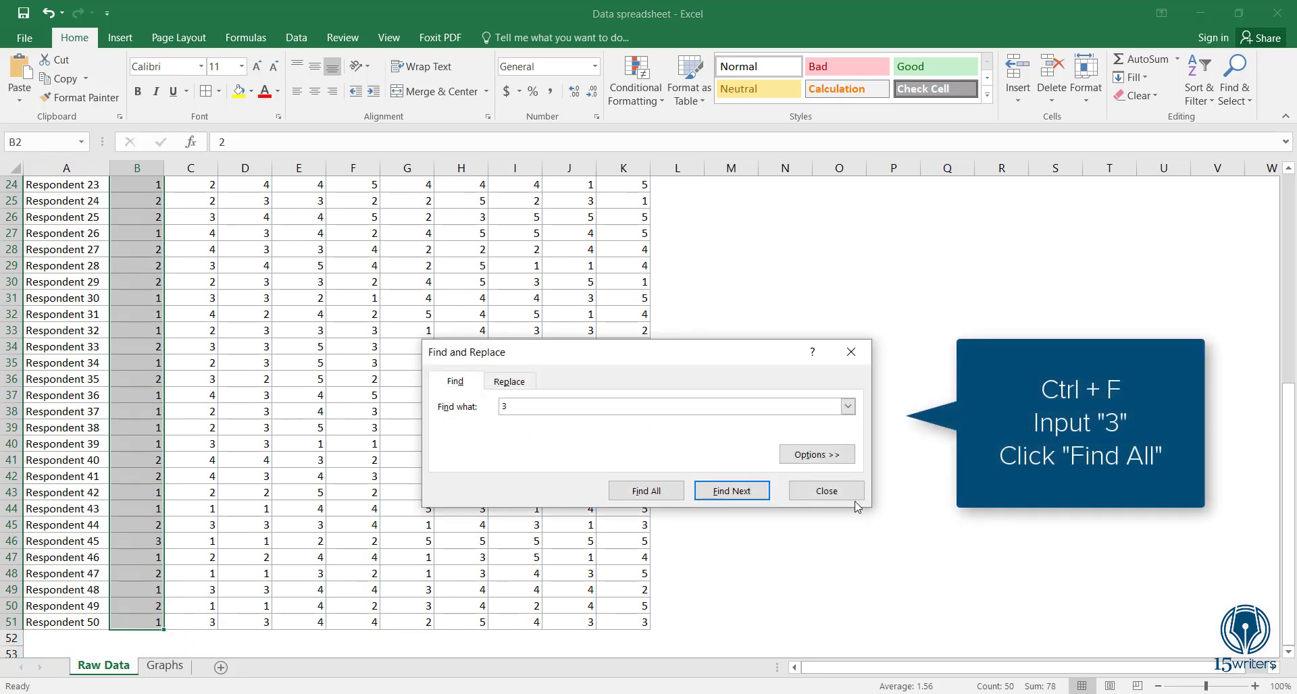
click(646, 491)
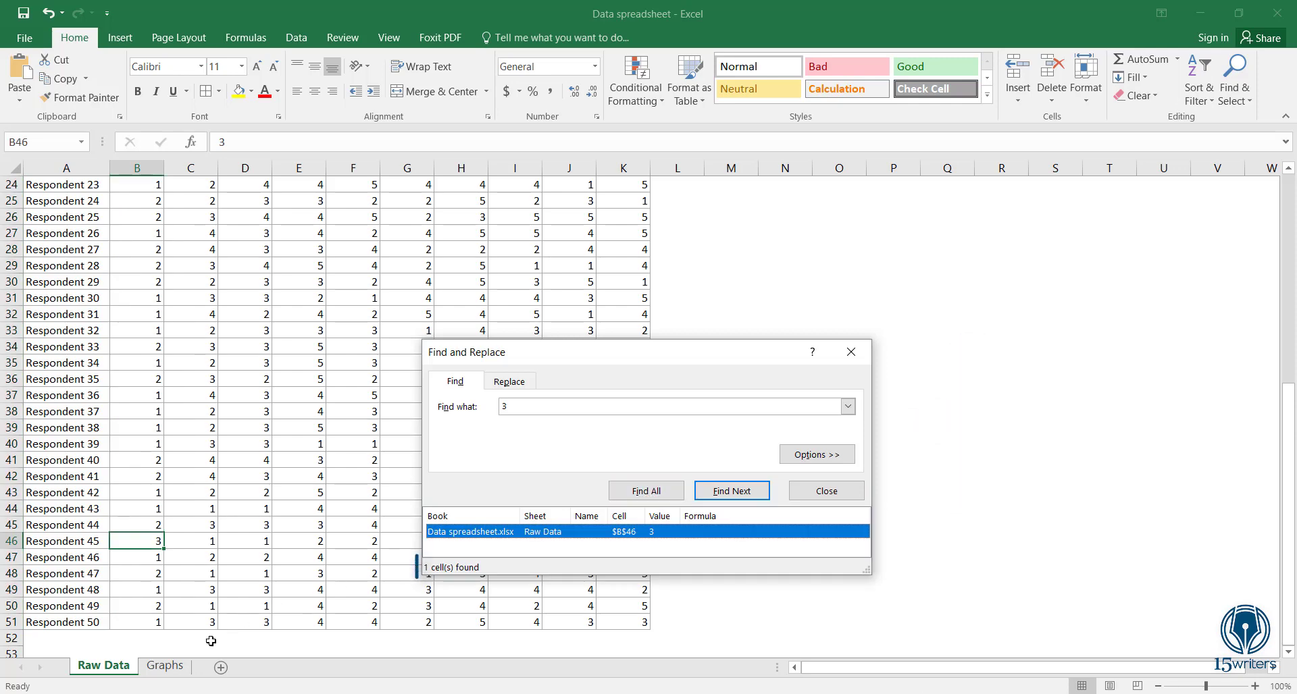
Step: Enter 1 as the Prefer not to say count in C6 on the Graphs sheet and close the search dialog
click(178, 663)
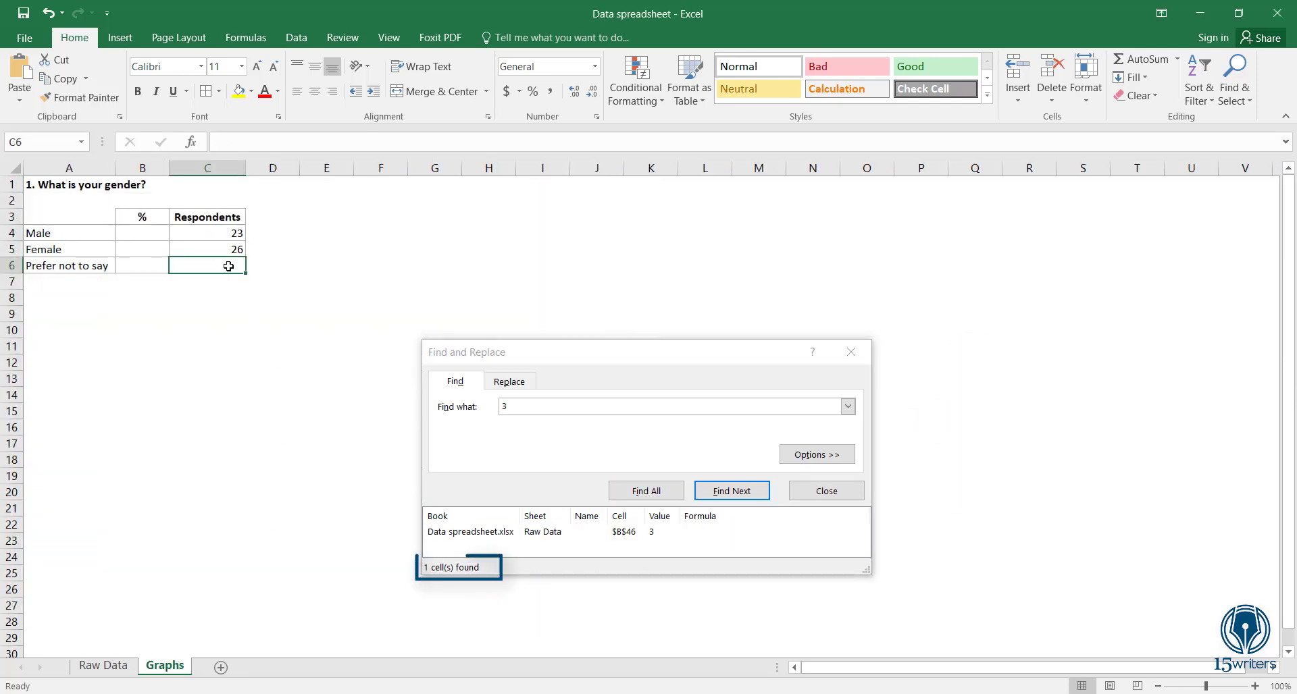
text(1)
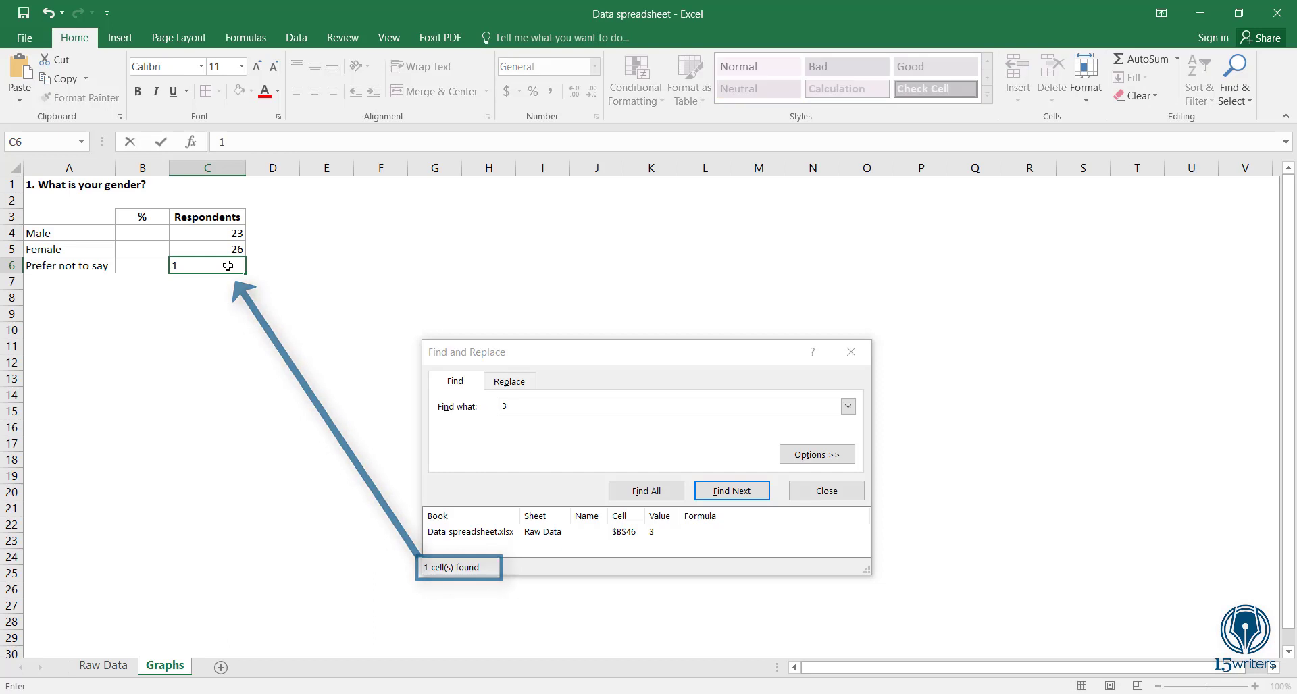
key(Return)
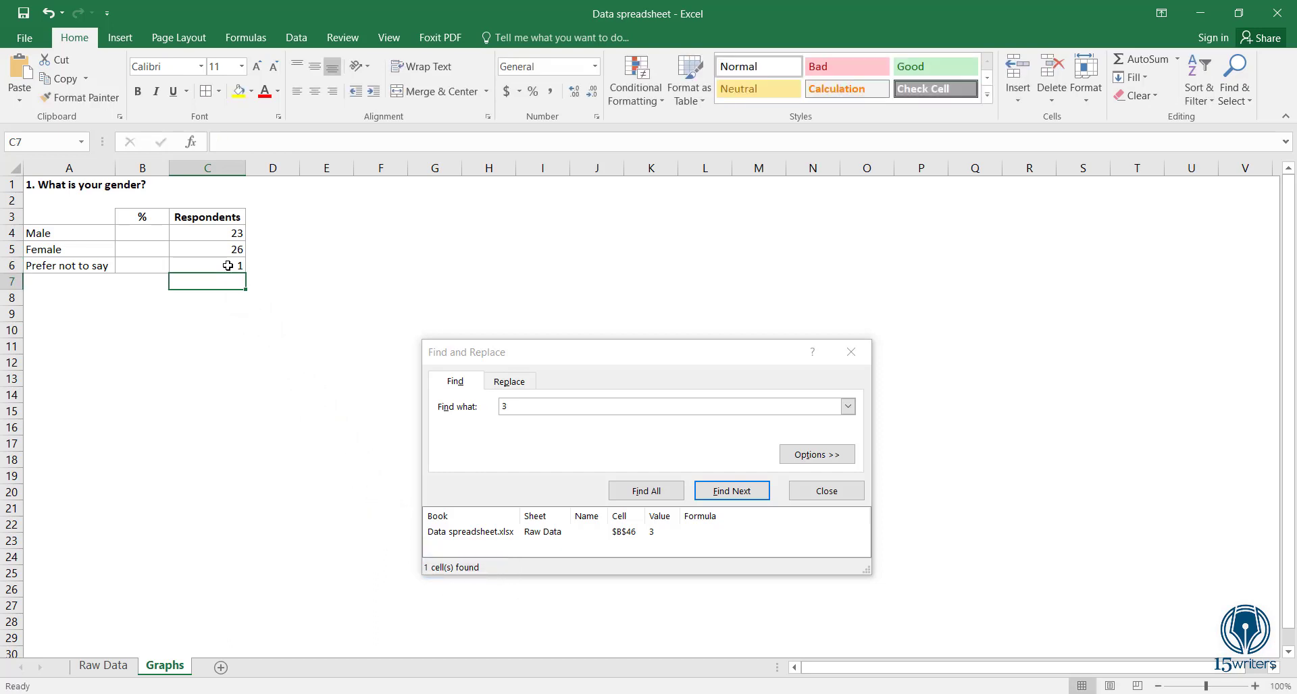
click(861, 354)
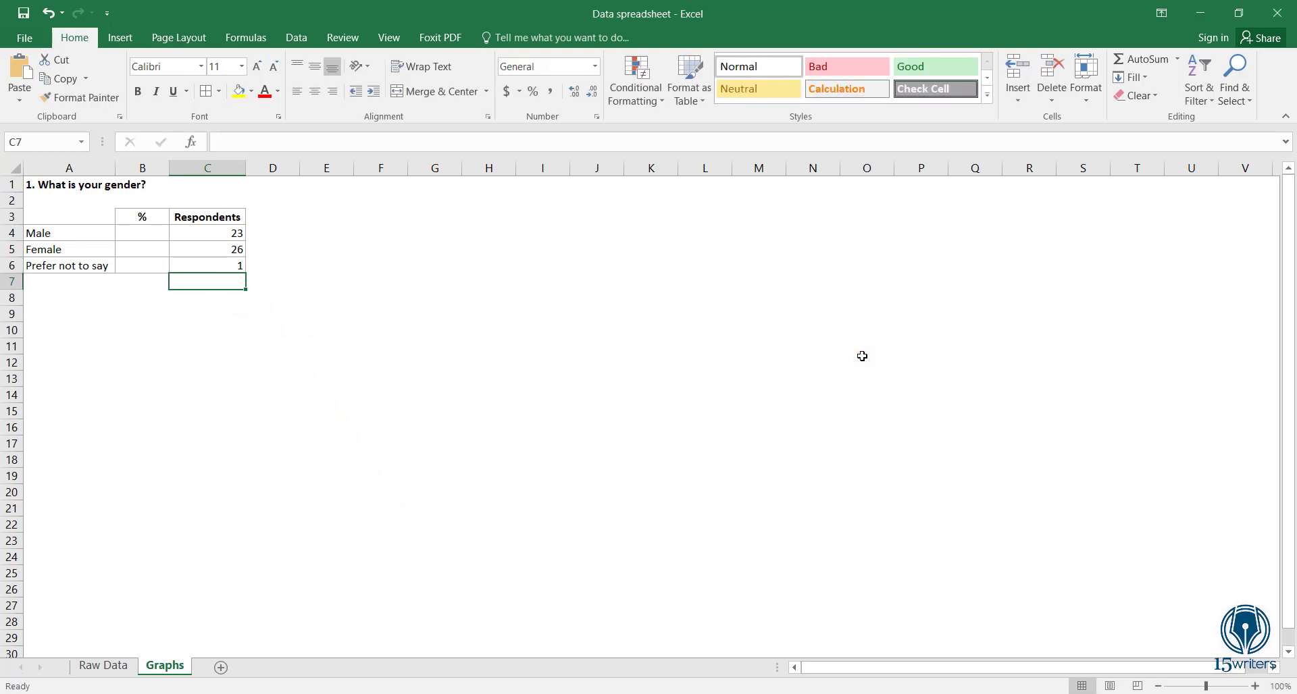
Step: Total the respondents in C7 with =SUM(C4:C6) and make the total bold
click(193, 280)
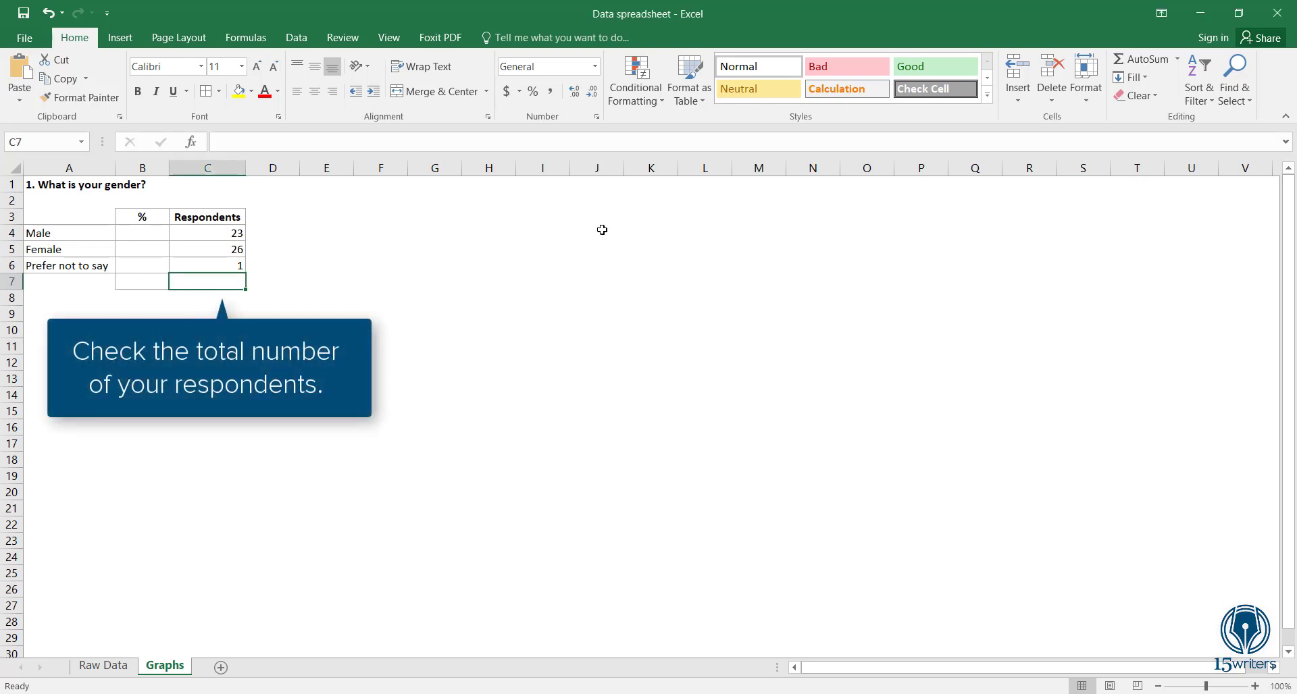
click(1135, 60)
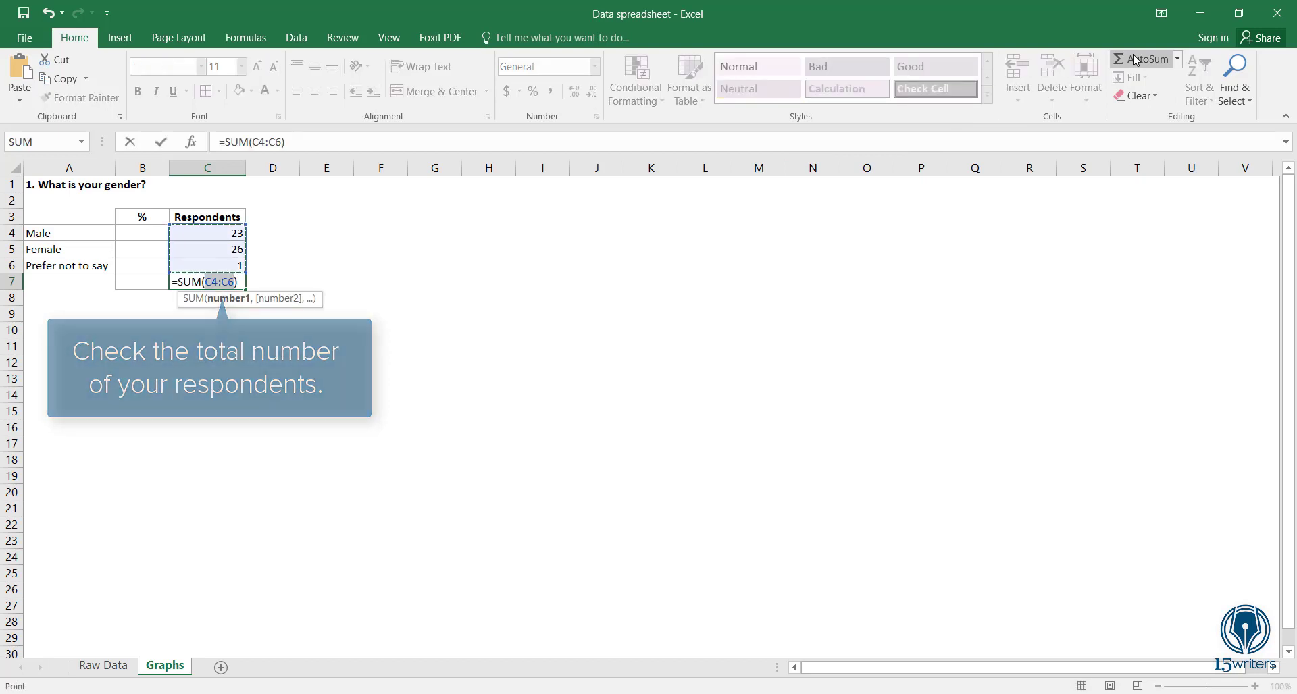
key(Return)
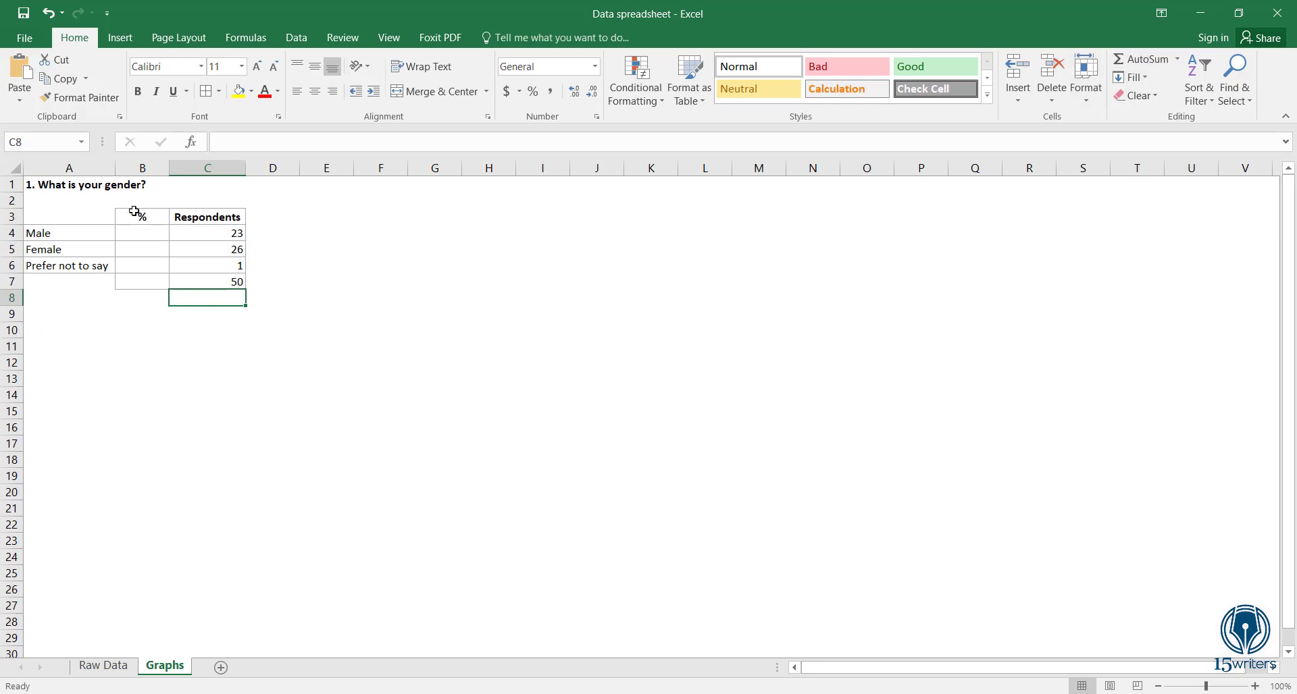
click(190, 280)
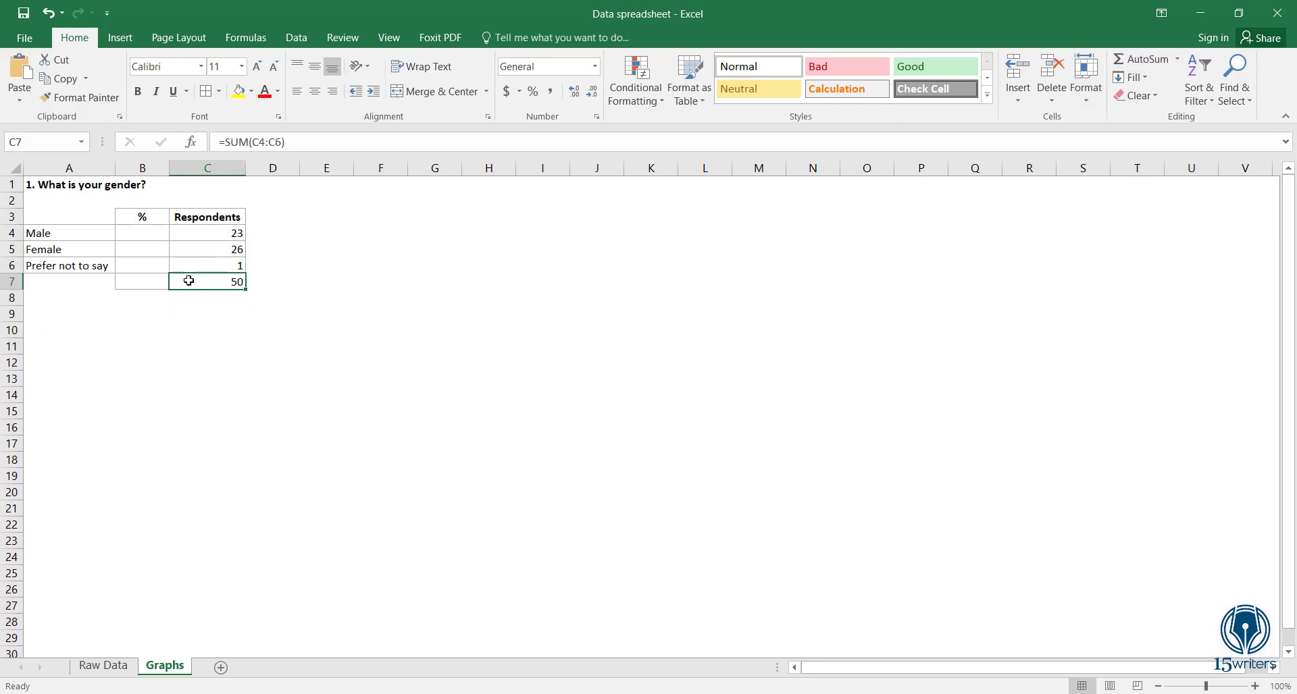
click(138, 93)
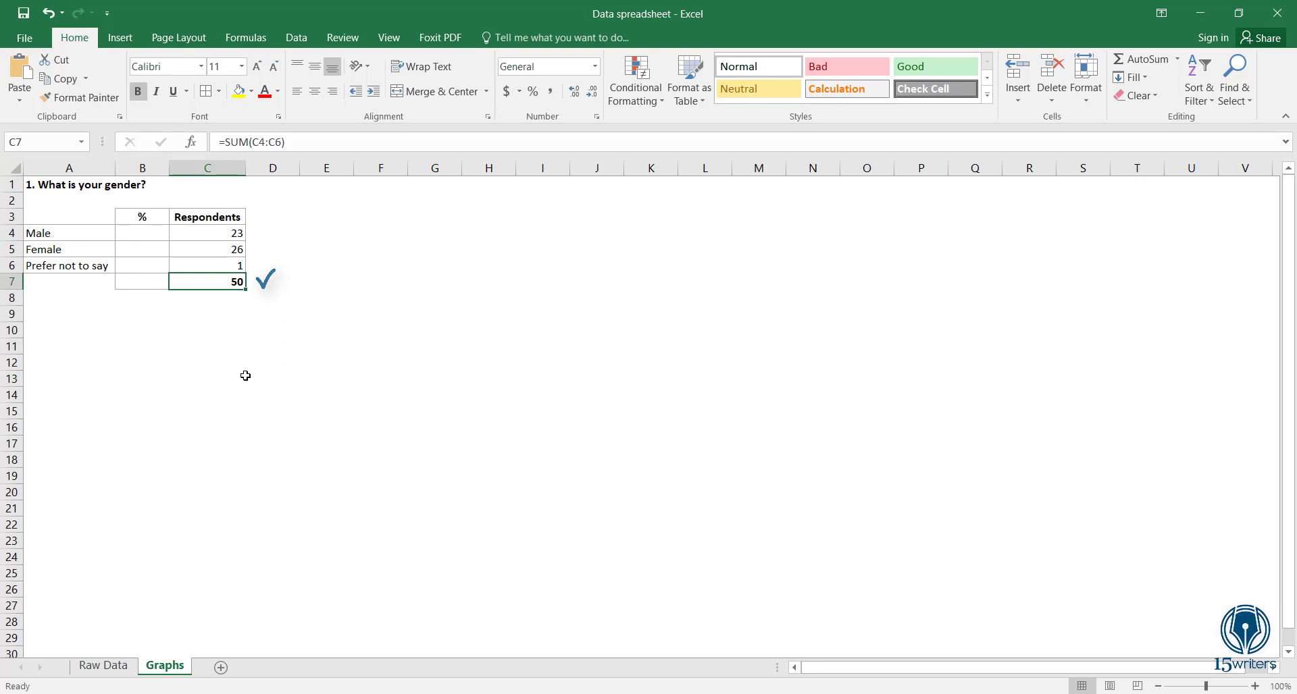
Step: Calculate the Male percentage in B4 with the formula =C4/50*100
click(141, 232)
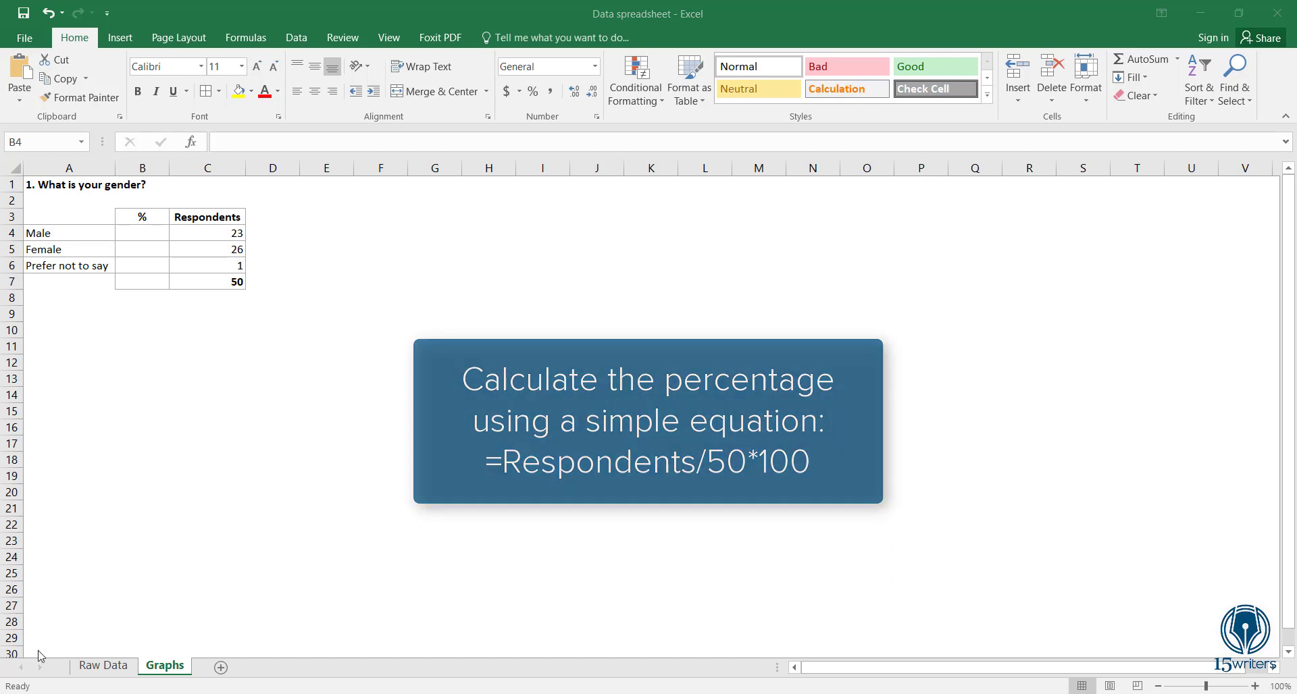
click(126, 238)
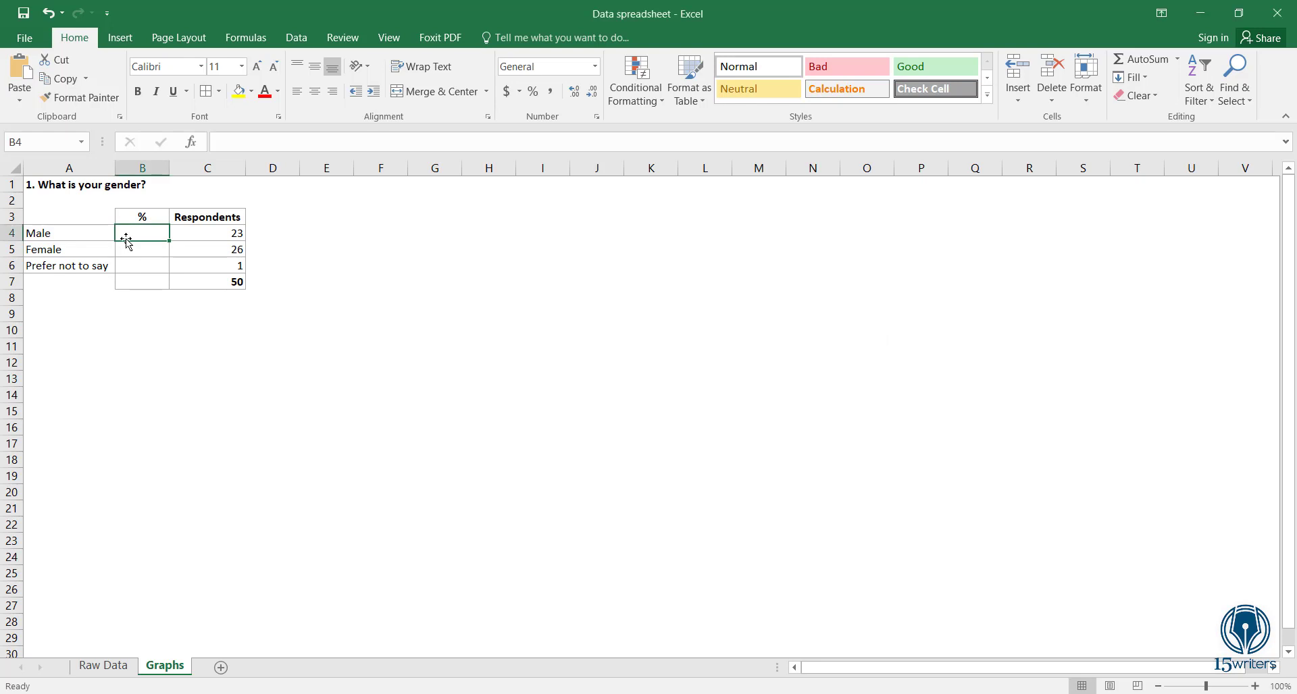
text(=)
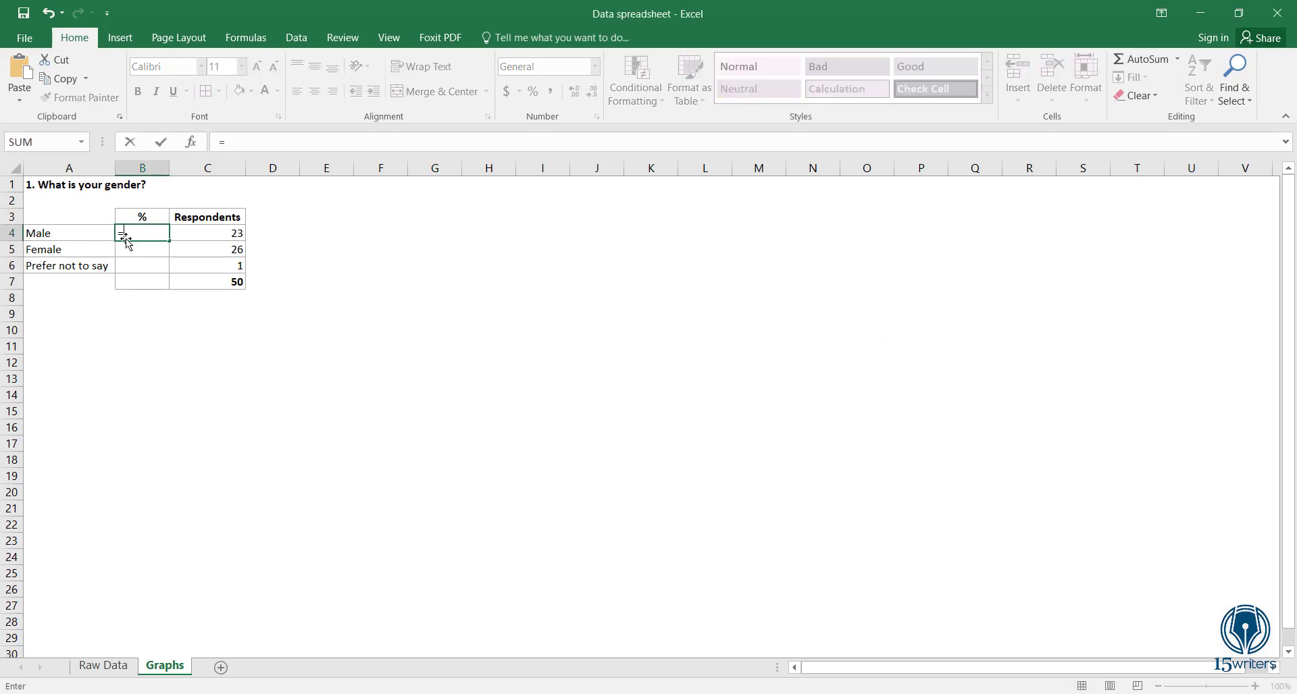
click(208, 231)
text(/)
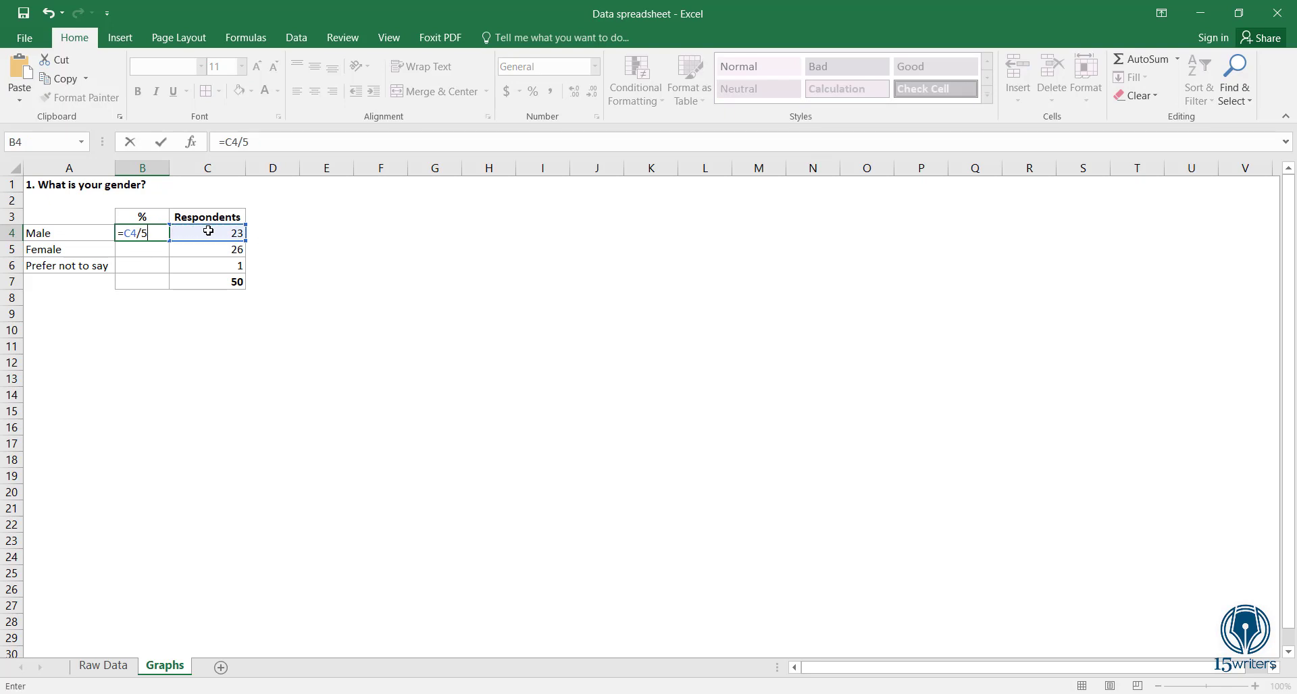
text(50*100)
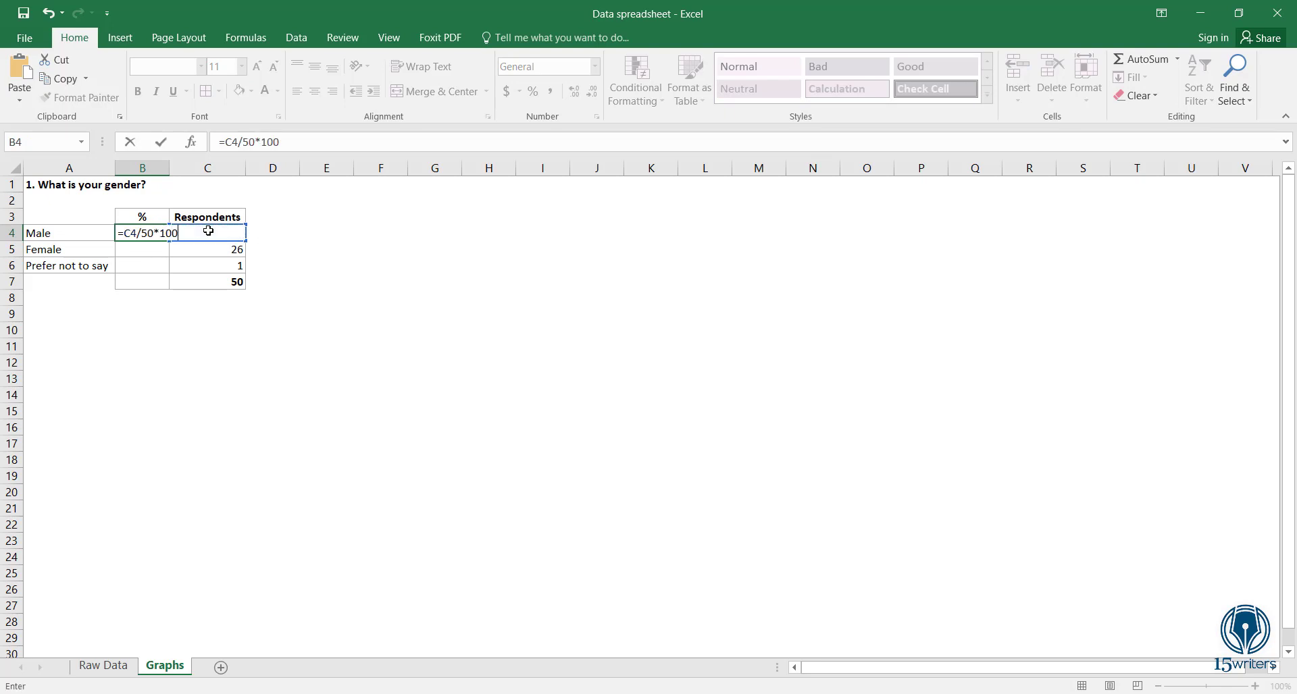
key(Return)
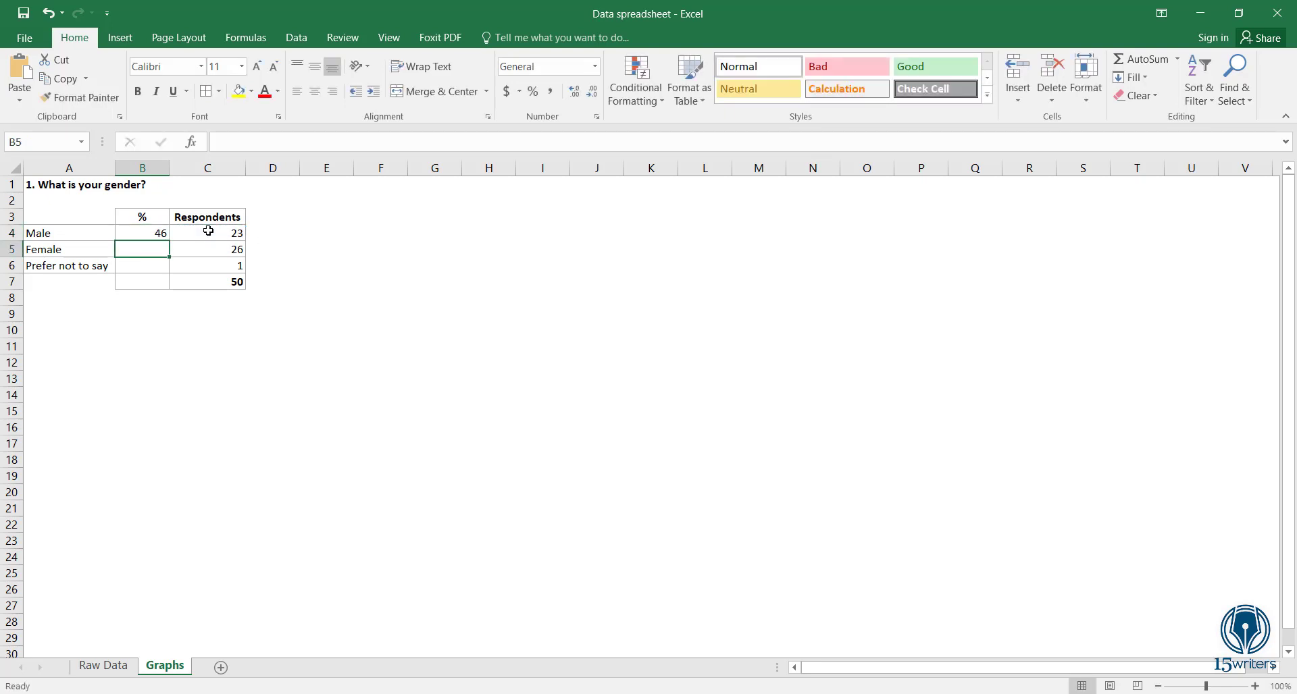
Step: Fill the percentage formula from B4 down to B6 for the Female and Prefer not to say rows
click(153, 233)
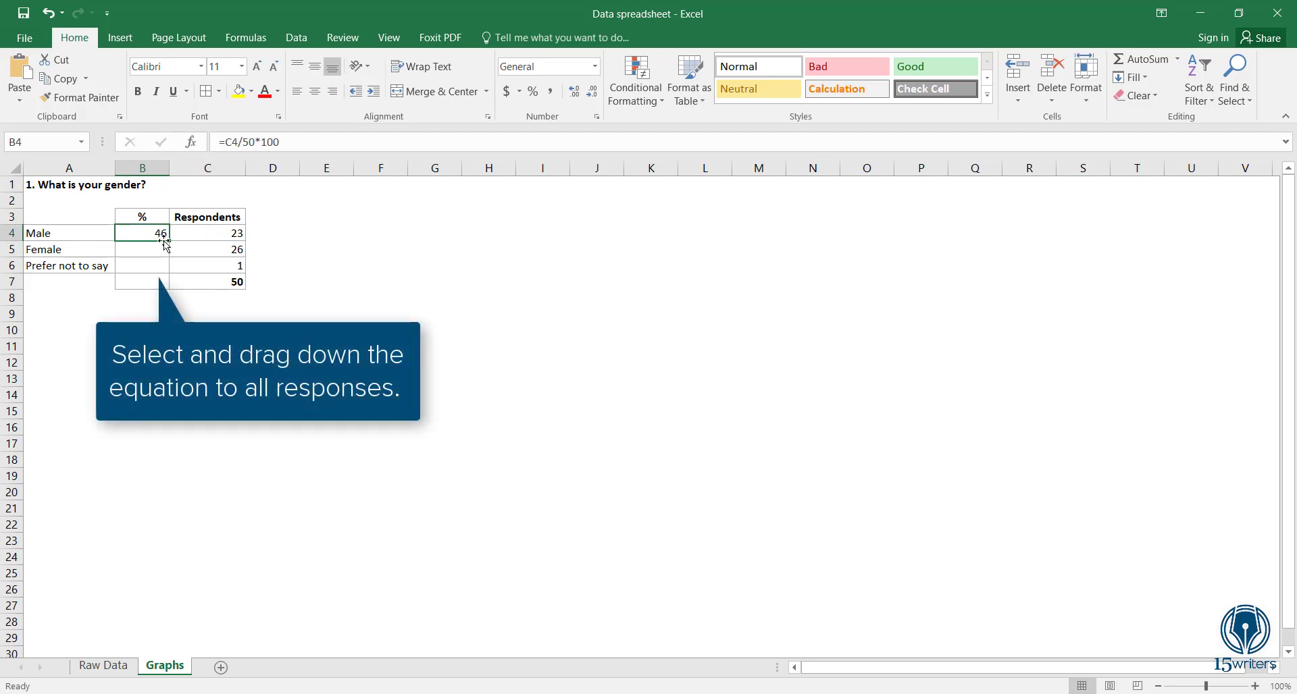
drag(168, 241, 171, 270)
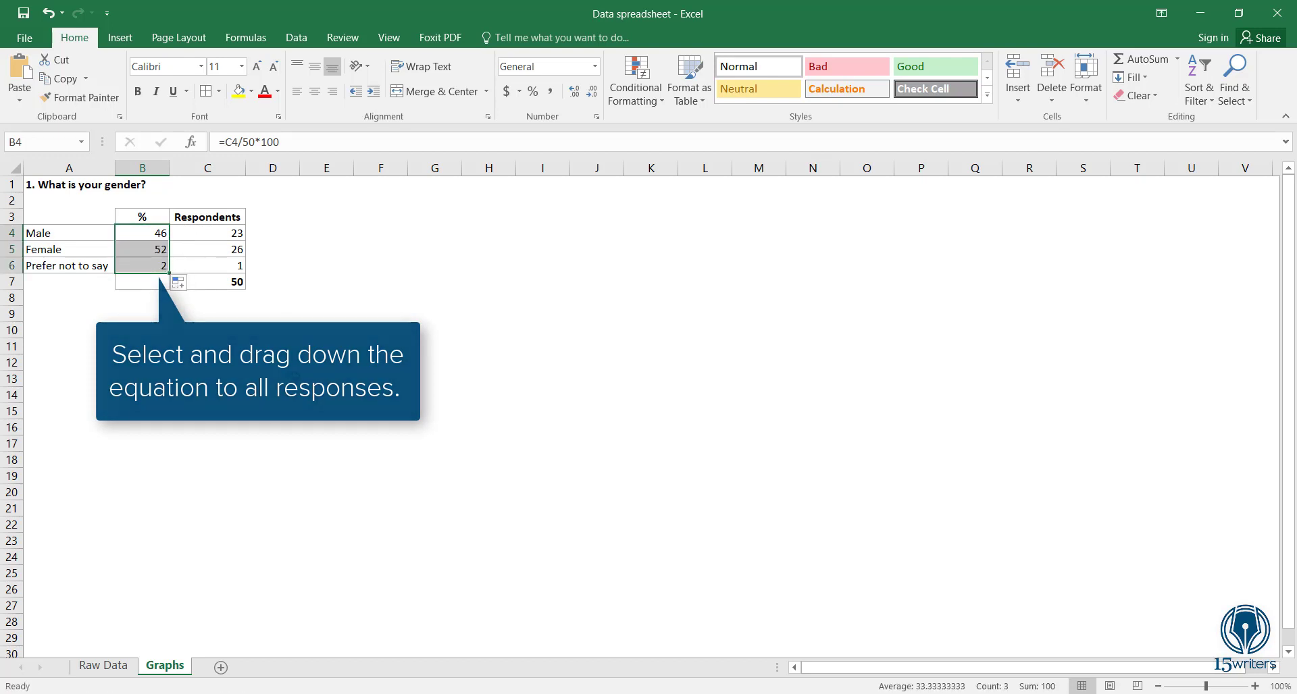
click(295, 373)
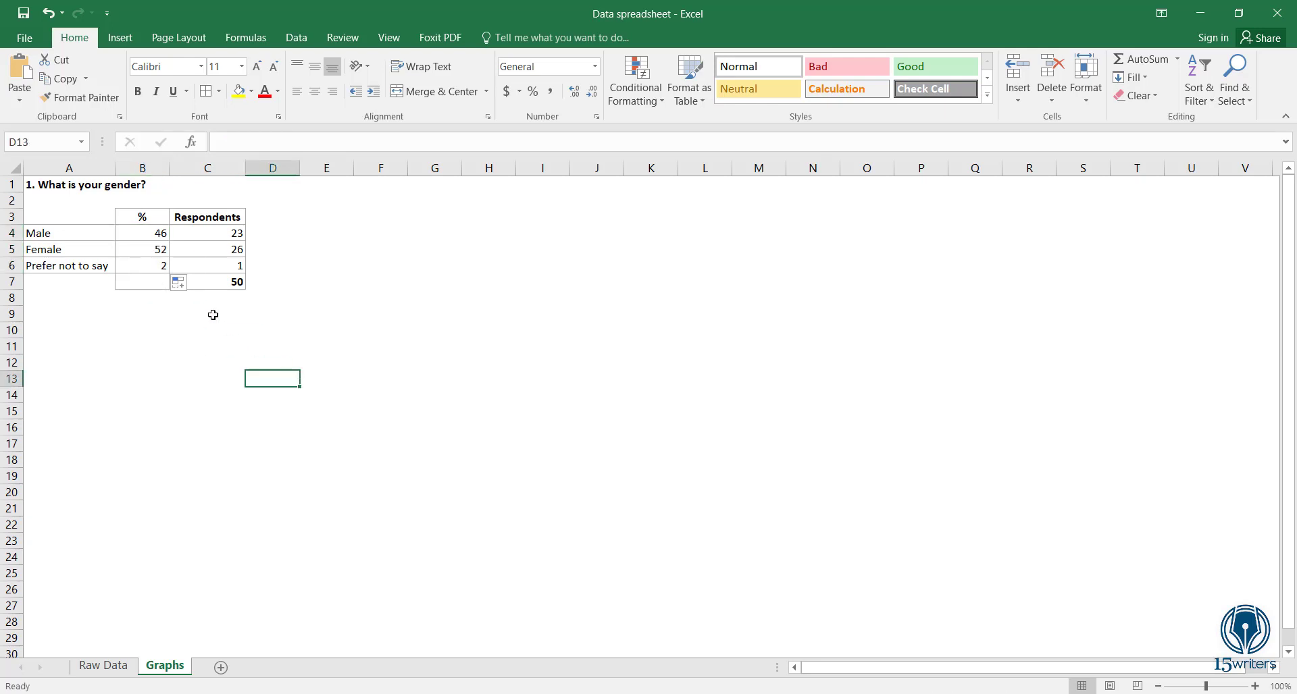
Step: Total the percentages in B7 with =SUM(B4:B6) and make the total bold
click(148, 278)
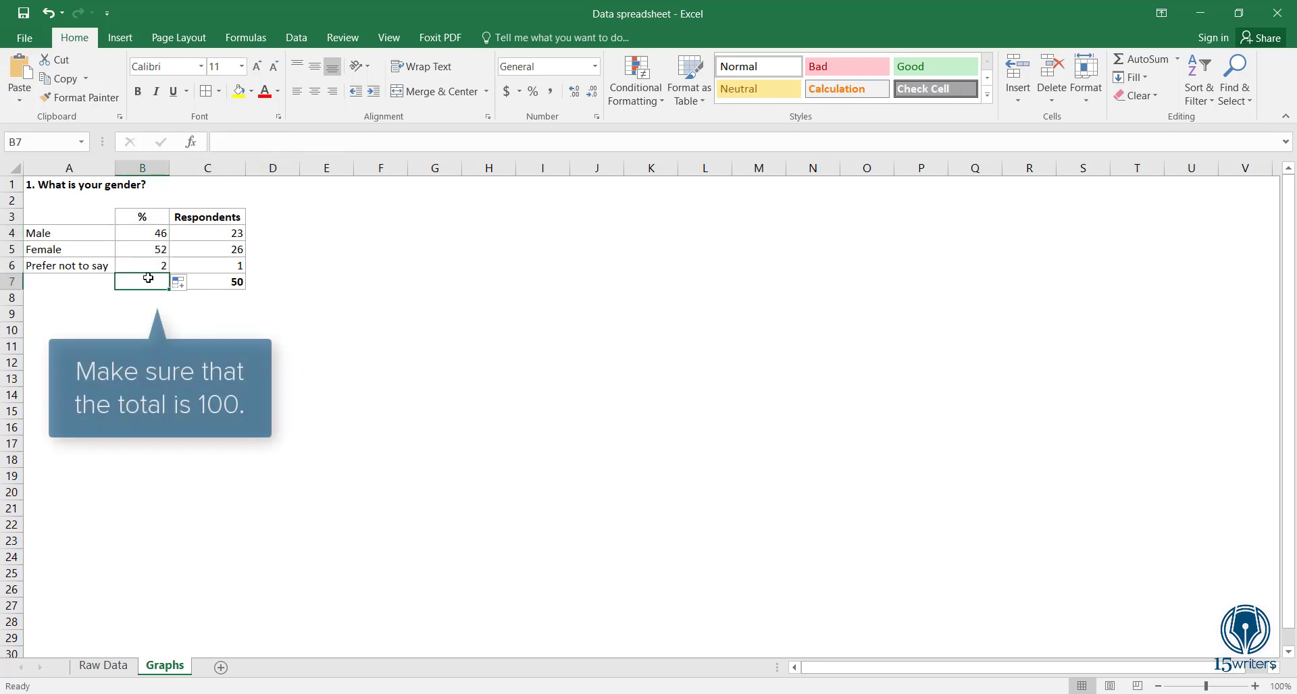
click(1139, 62)
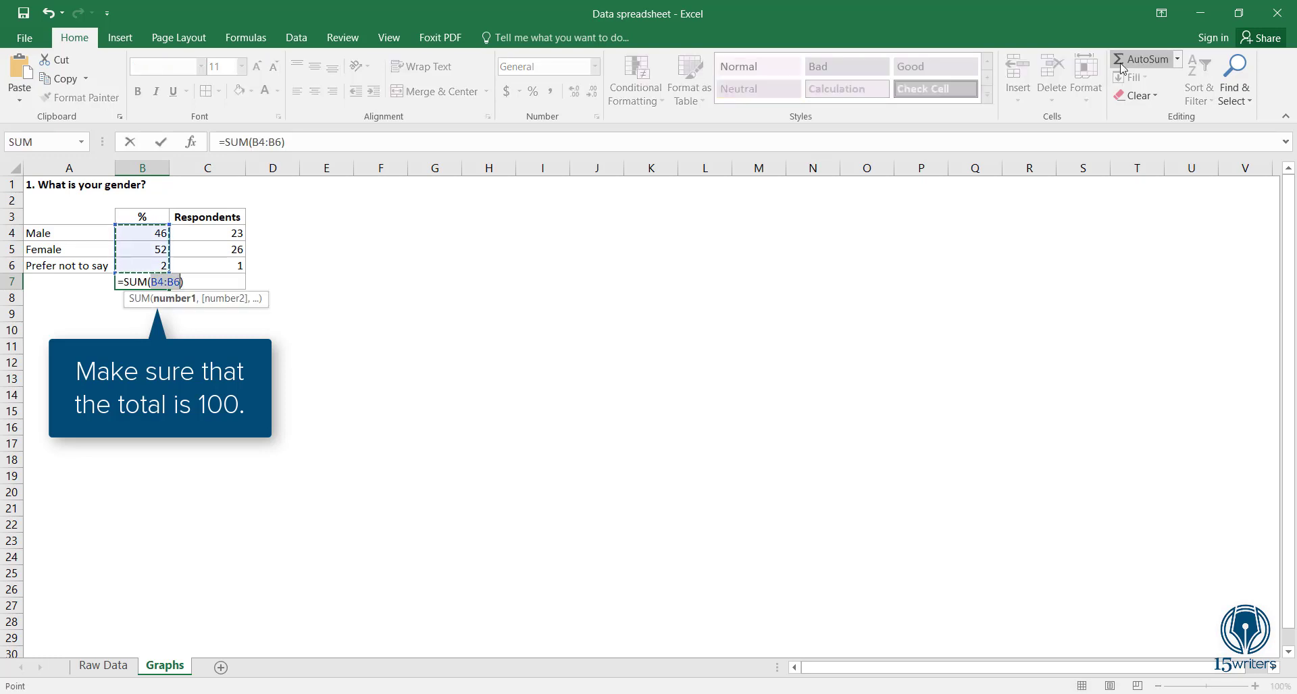
key(Return)
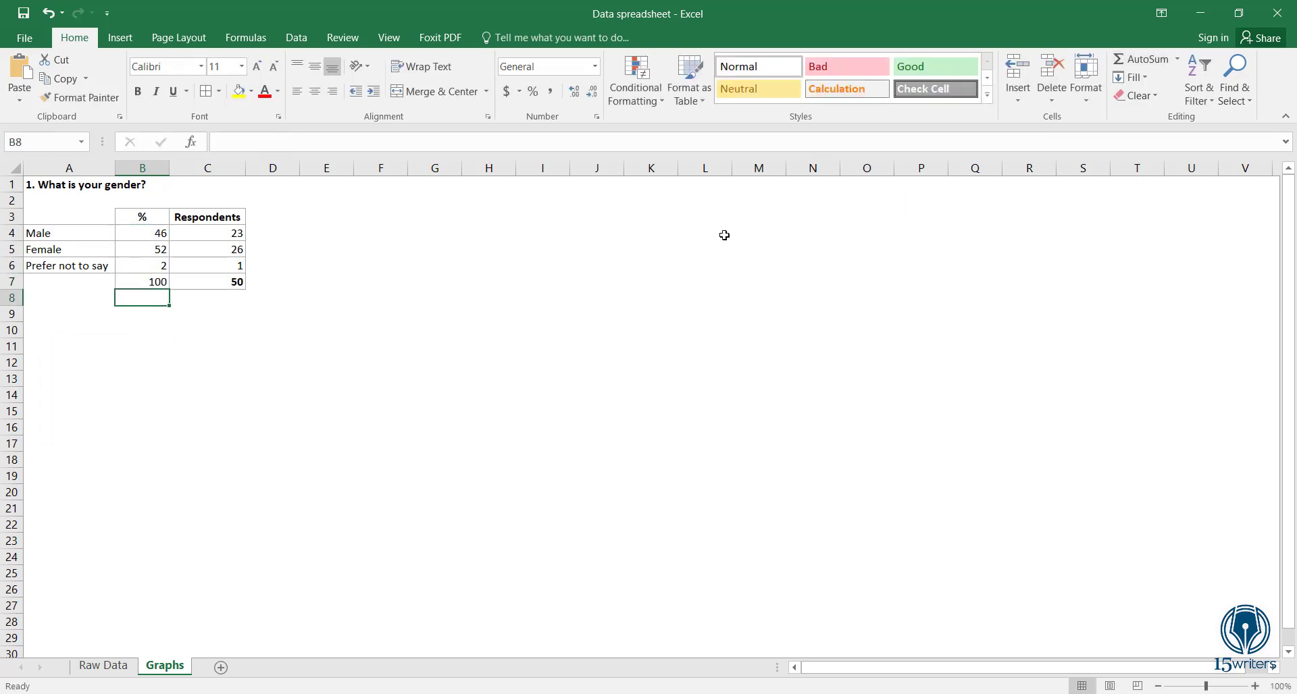
click(149, 282)
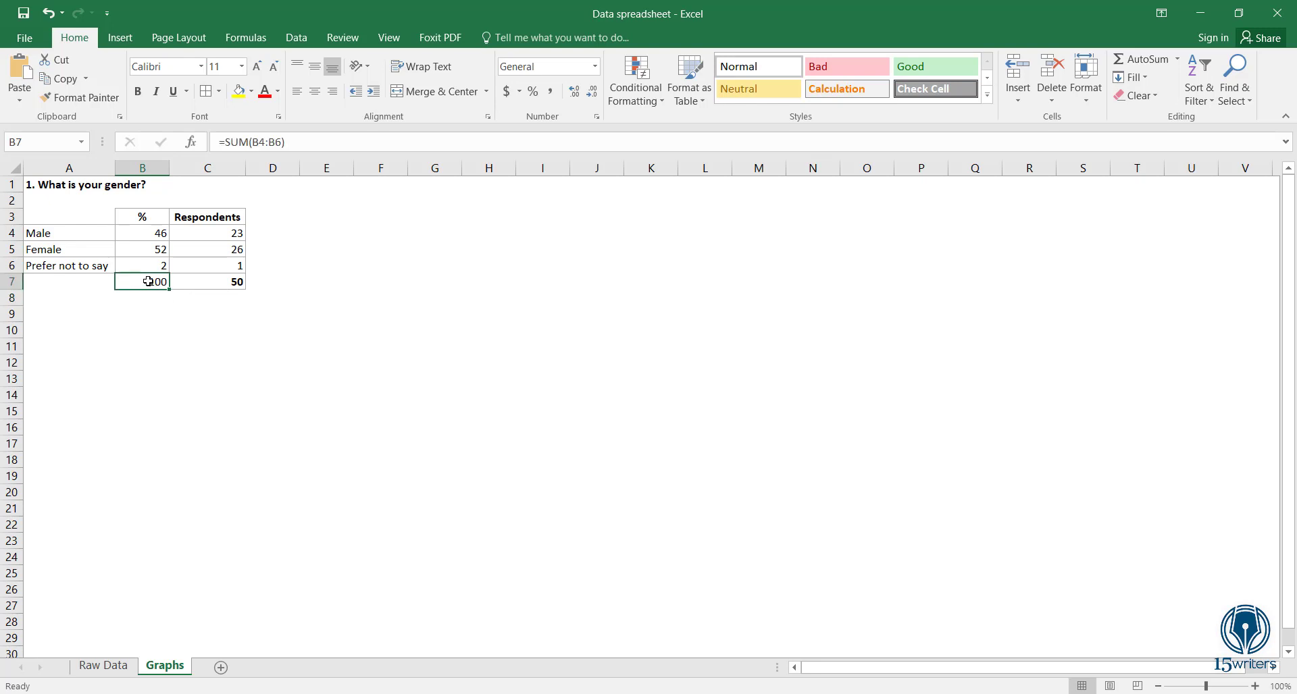
click(137, 92)
click(642, 461)
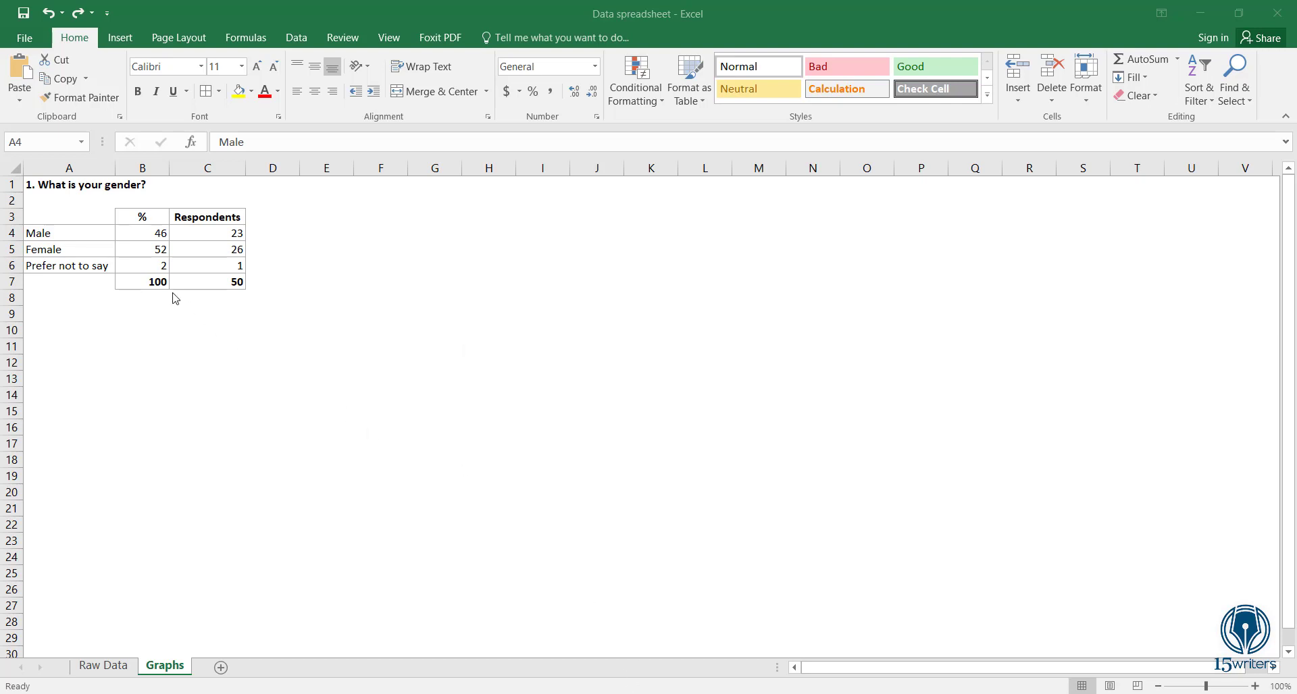
Step: Insert a 2-D clustered column chart from the gender responses and percentages in A4:B6
click(99, 241)
drag(96, 234, 142, 265)
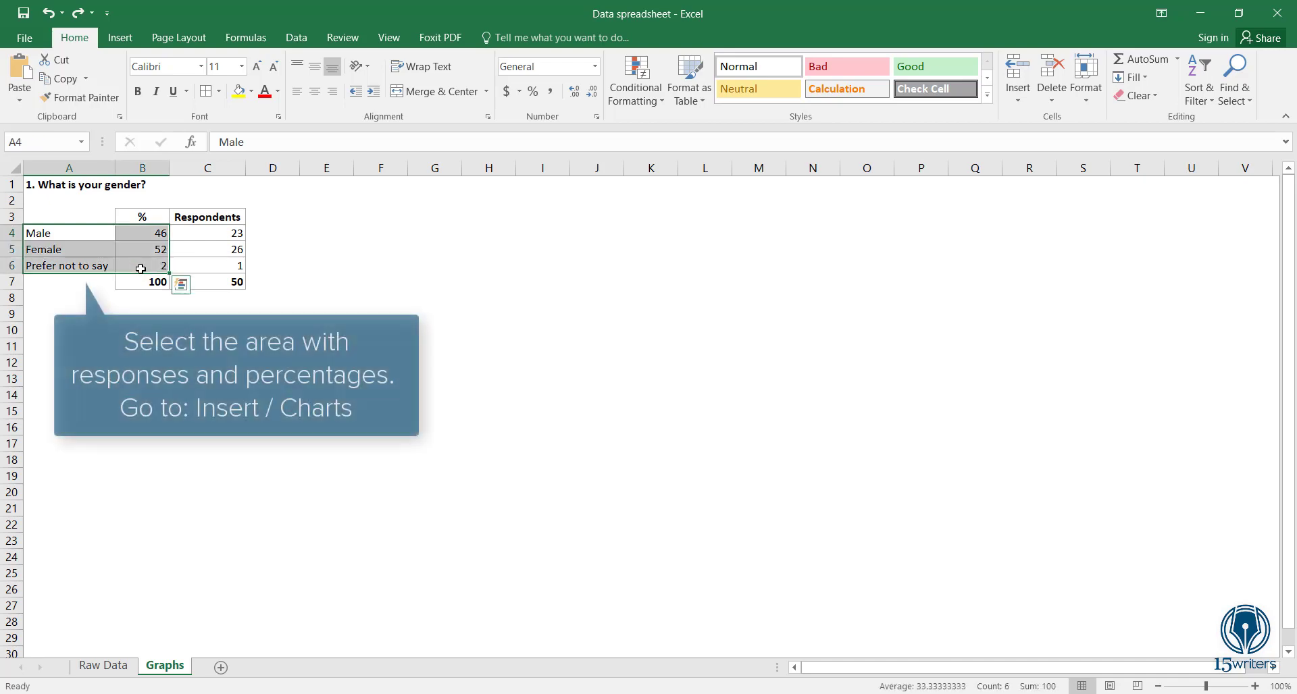
click(124, 42)
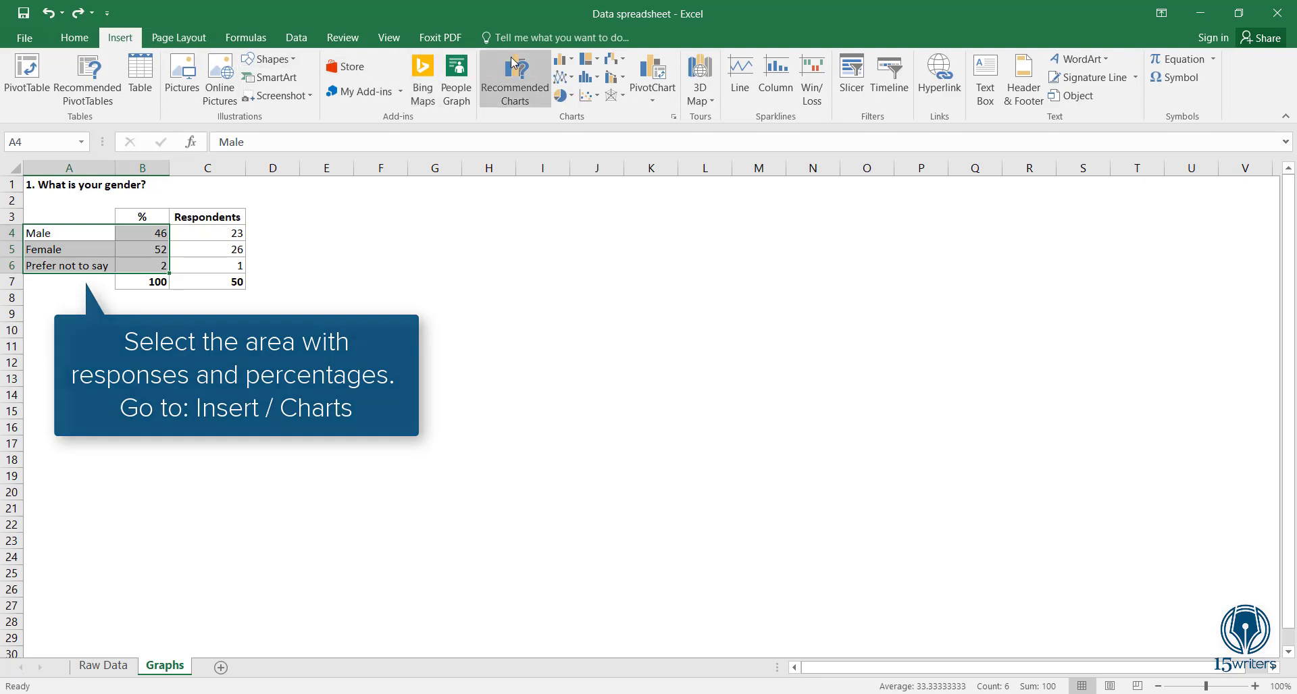
click(562, 62)
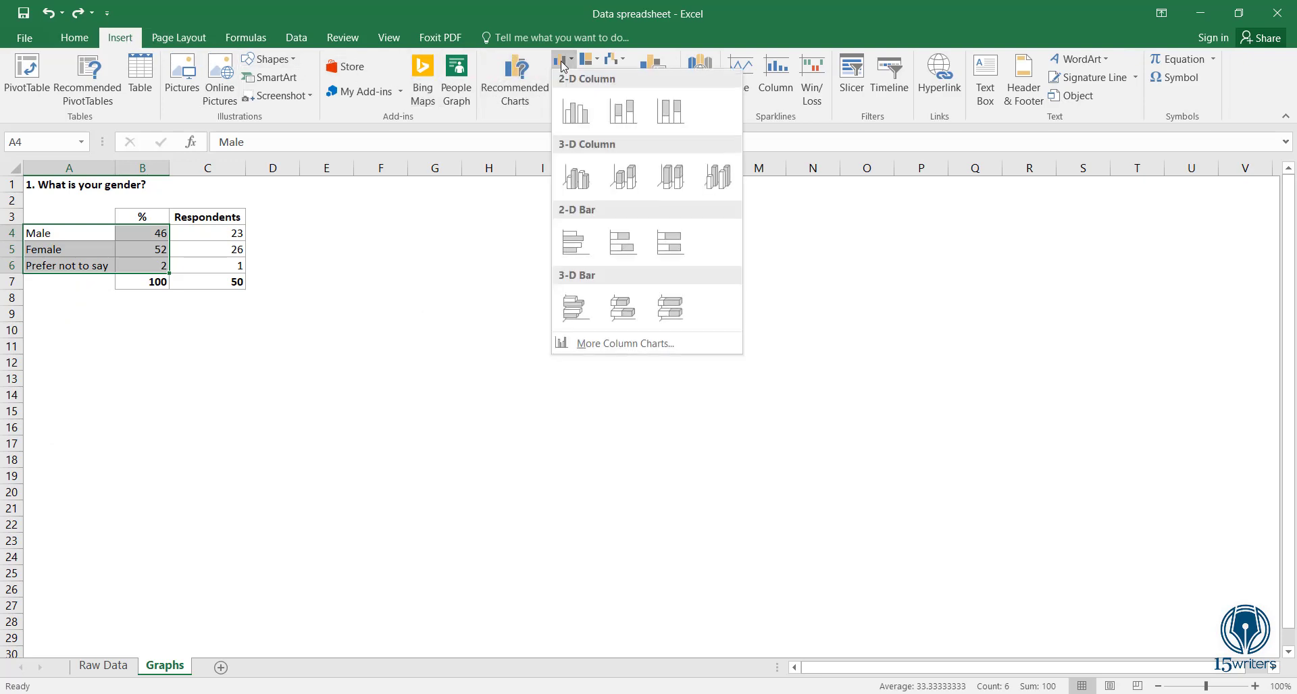
click(576, 115)
Step: Delete the chart title and move the gender chart beside its table, starting around cell D3
click(659, 325)
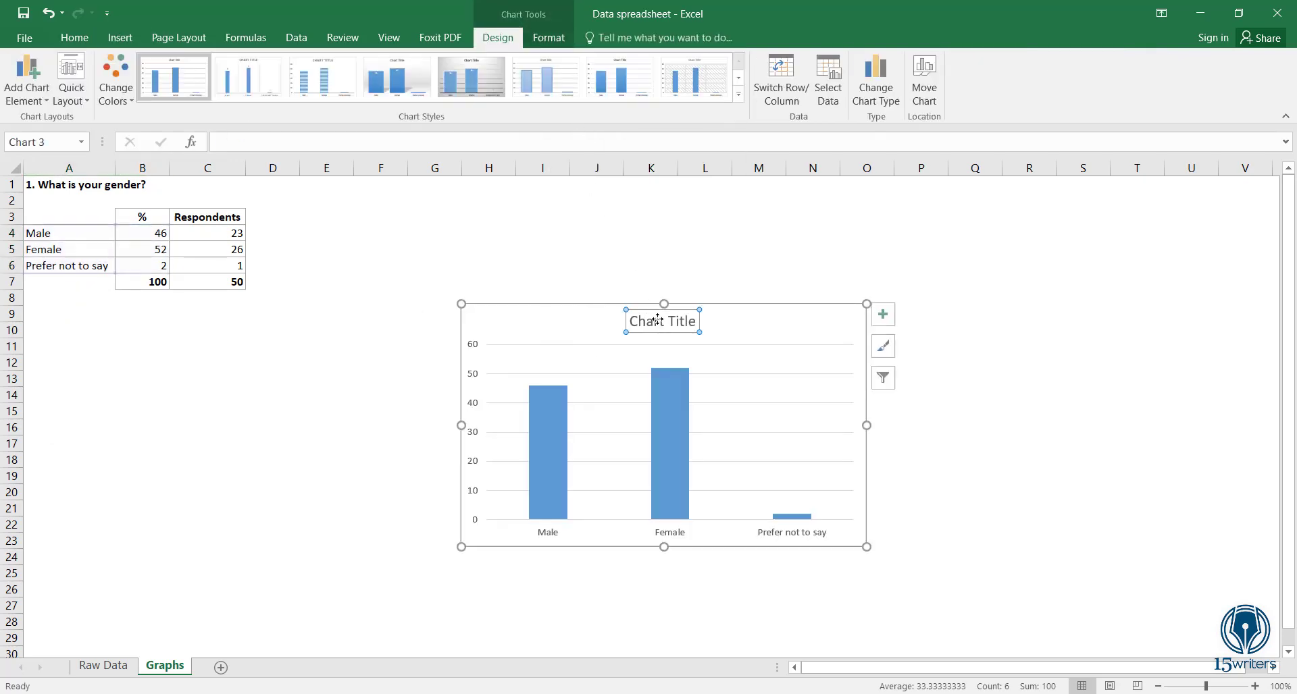
key(Delete)
drag(574, 315, 384, 220)
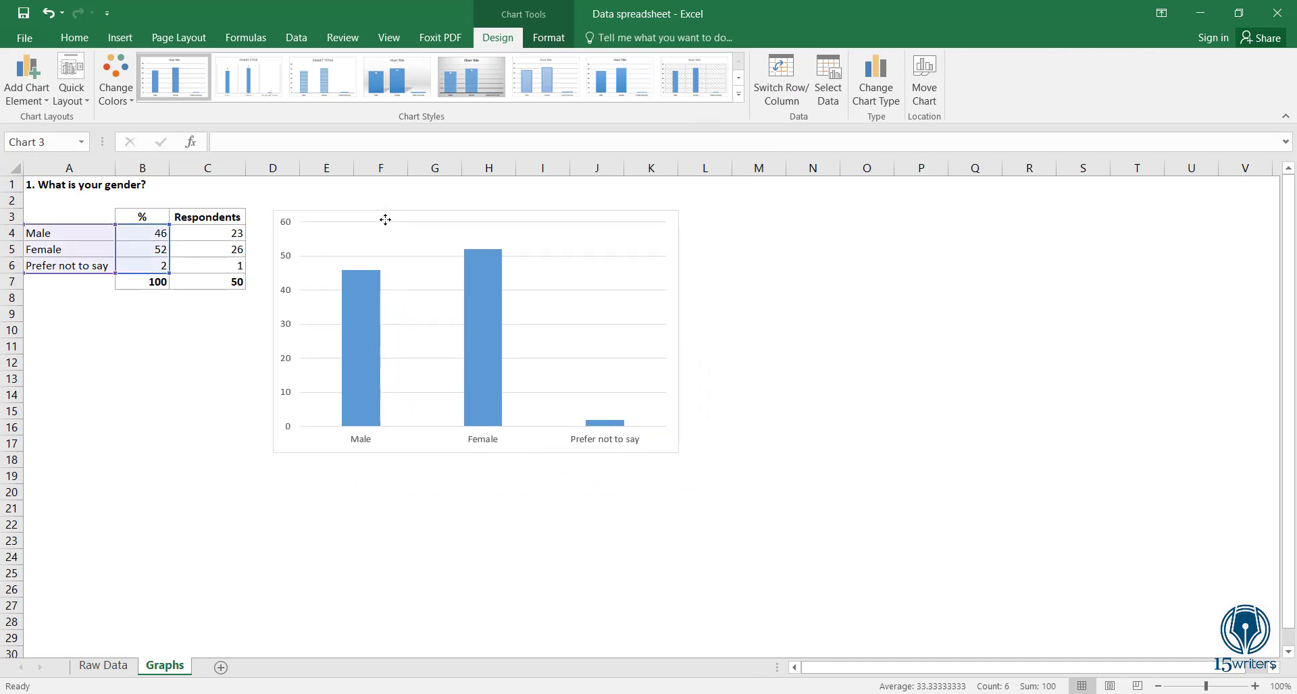
click(820, 326)
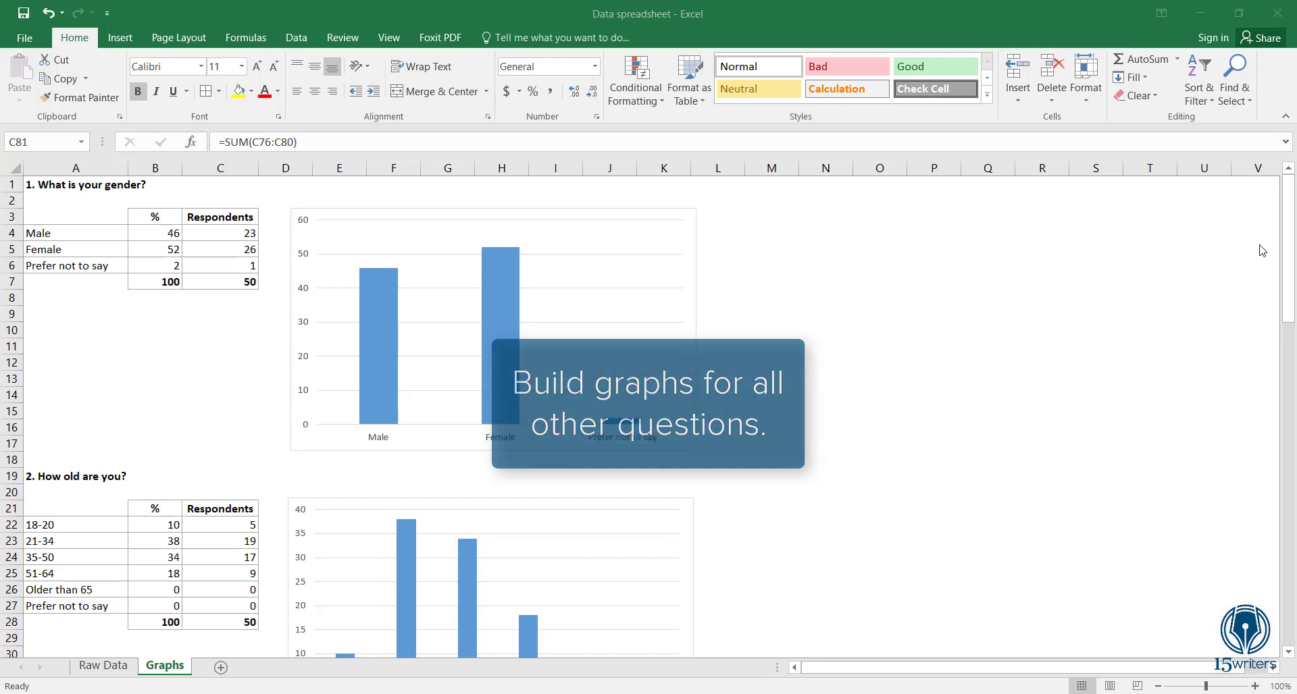
Step: Look through the tables and column charts of the remaining questions on the Graphs sheet
scroll(1259, 245, down, 15)
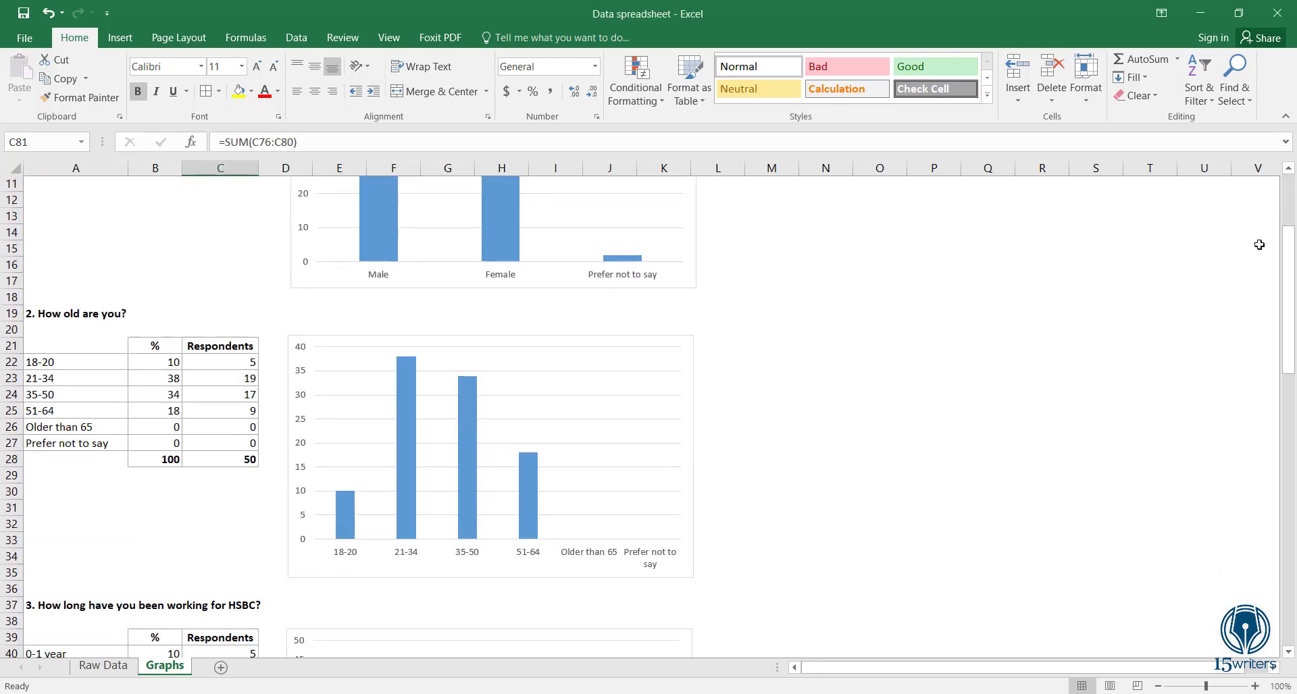
scroll(1259, 244, down, 6)
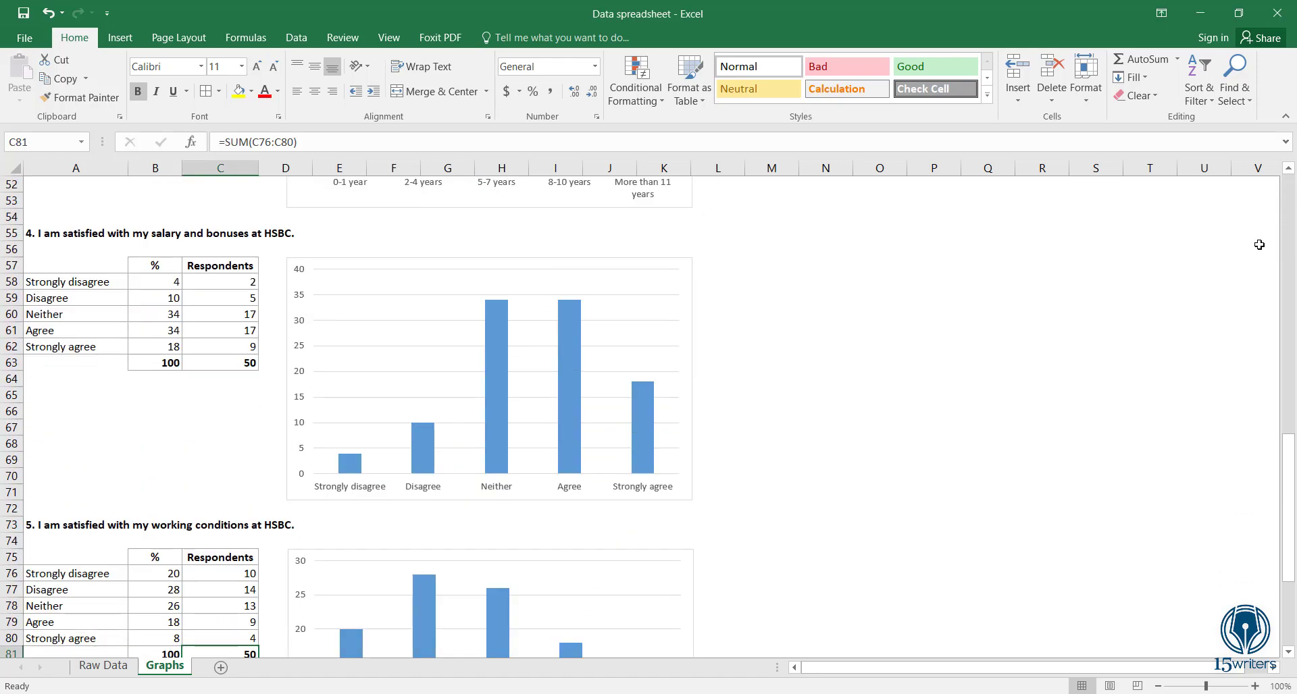